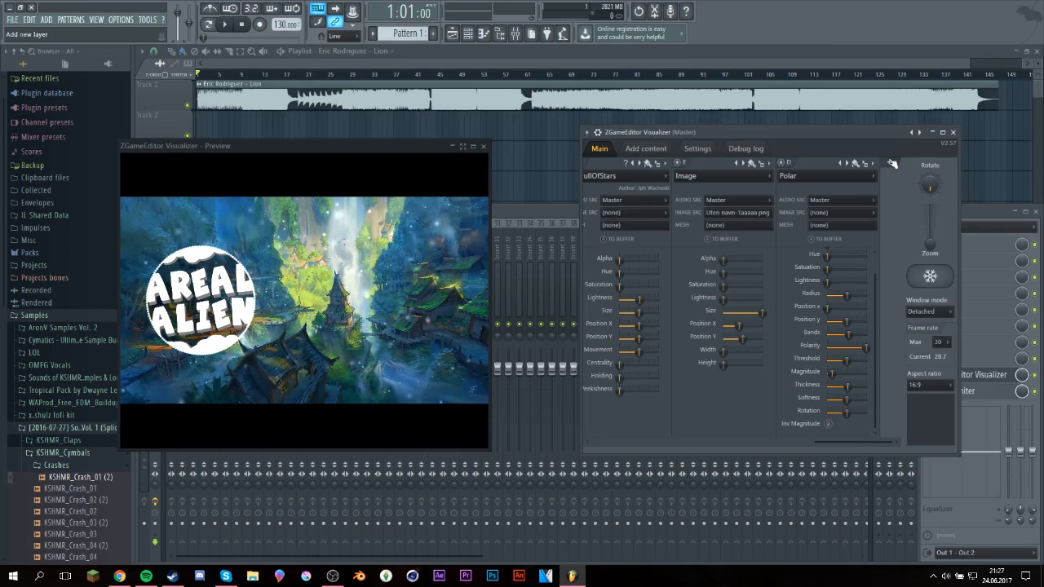
# Step: Add a new visualizer layer after Polar, assign it the Linear peak effect, and preview it with a short playback
pyautogui.click(888, 162)
pyautogui.moveTo(798, 445); pyautogui.dragTo(885, 443)
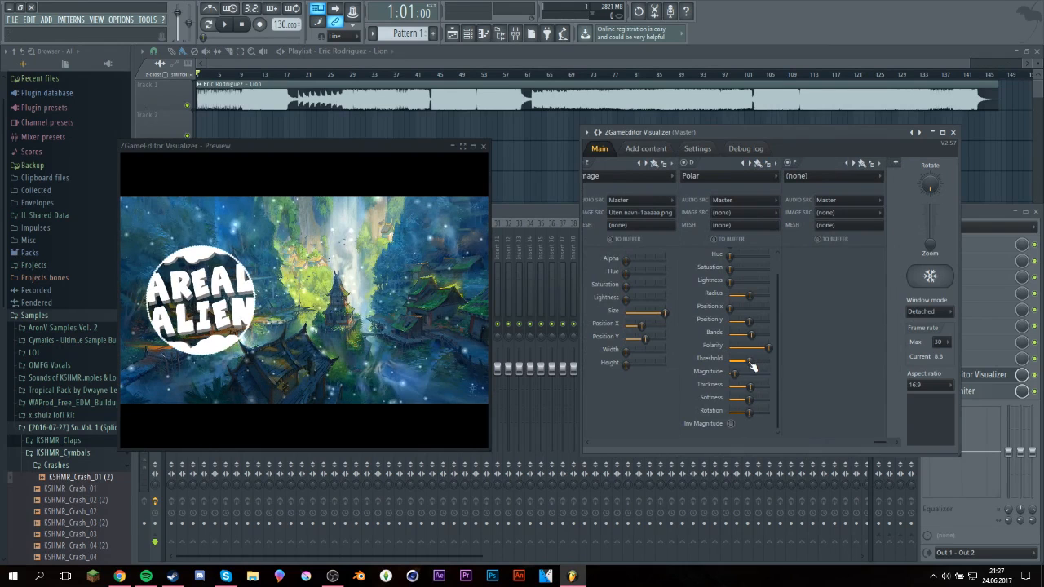
pyautogui.moveTo(882, 441); pyautogui.dragTo(891, 441)
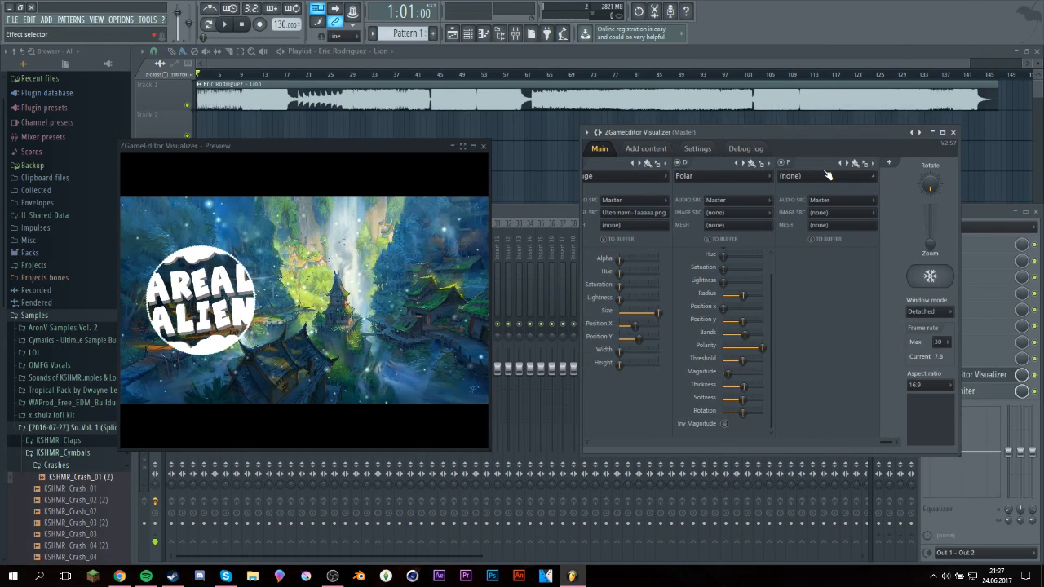
pyautogui.click(827, 176)
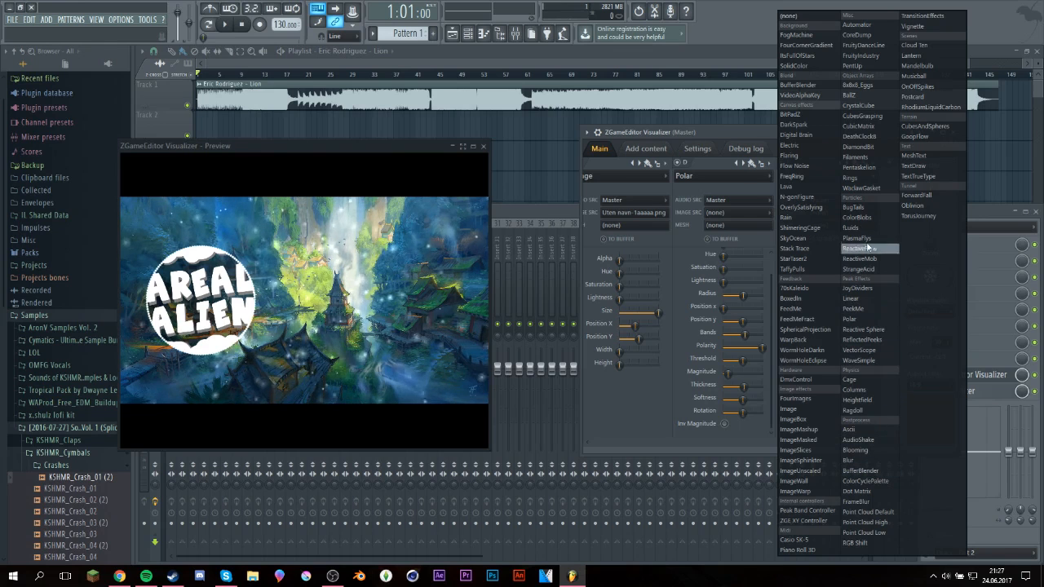
pyautogui.click(867, 297)
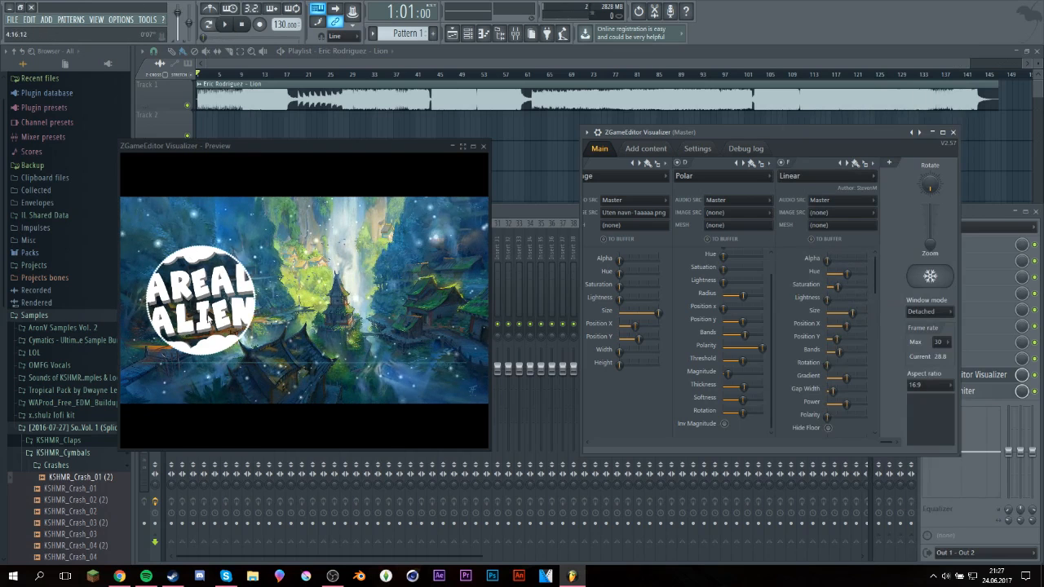
pyautogui.click(224, 24)
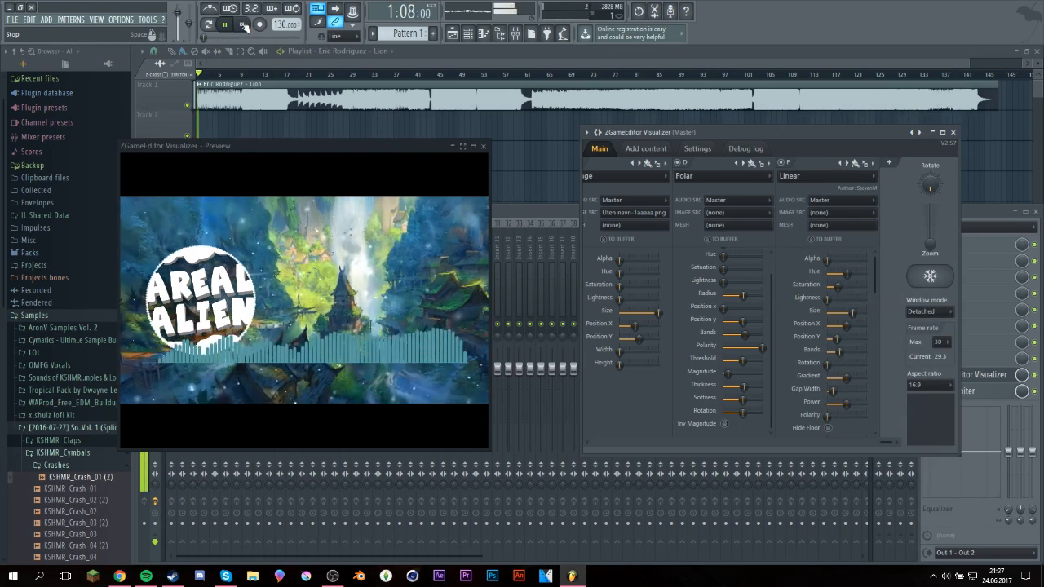
pyautogui.click(242, 24)
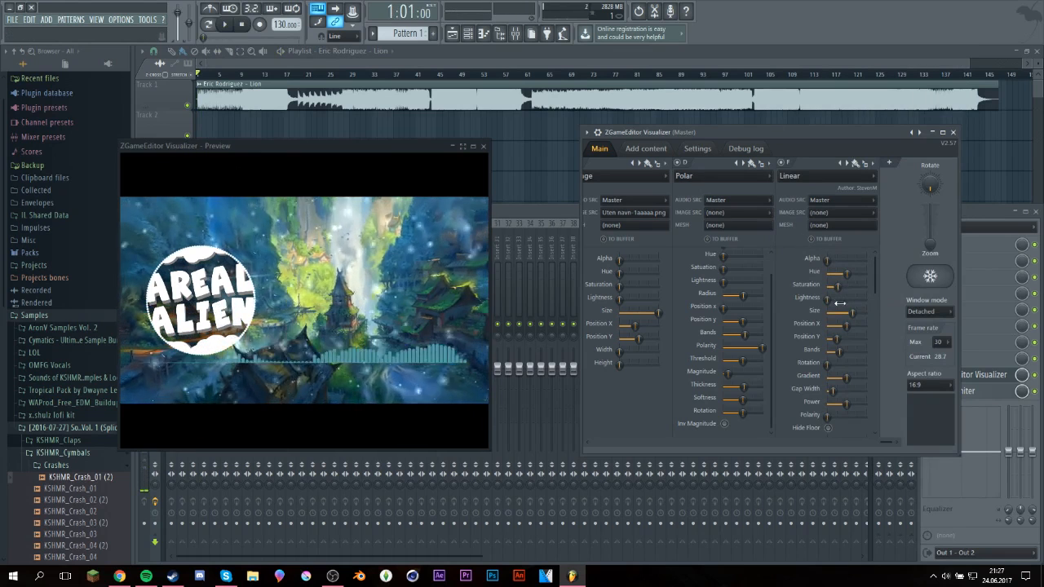
# Step: Turn the Linear bars white by setting Hue, Saturation and Peak Brightness to minimum, and preview them against the song
pyautogui.moveTo(838, 287)
pyautogui.mouseDown()
pyautogui.moveTo(826, 287)
pyautogui.moveTo(827, 274)
pyautogui.mouseUp()
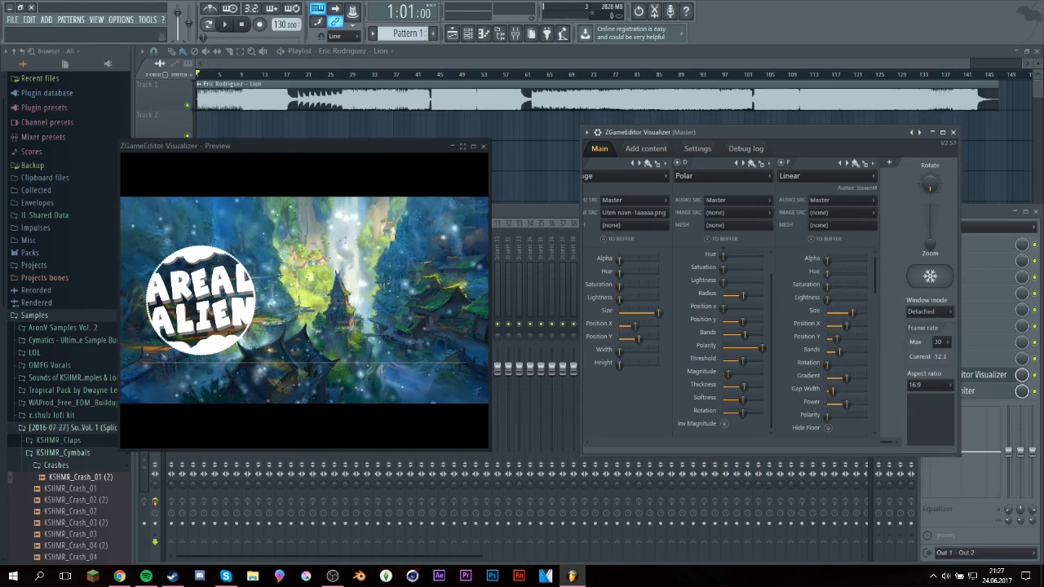
pyautogui.scroll(-5, 868, 413)
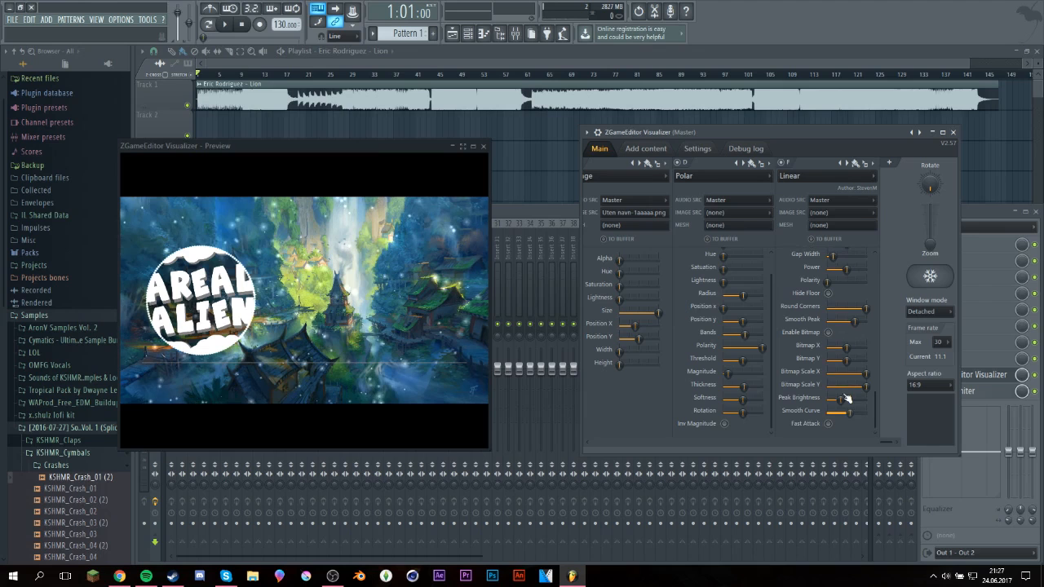
pyautogui.moveTo(848, 398); pyautogui.dragTo(826, 398)
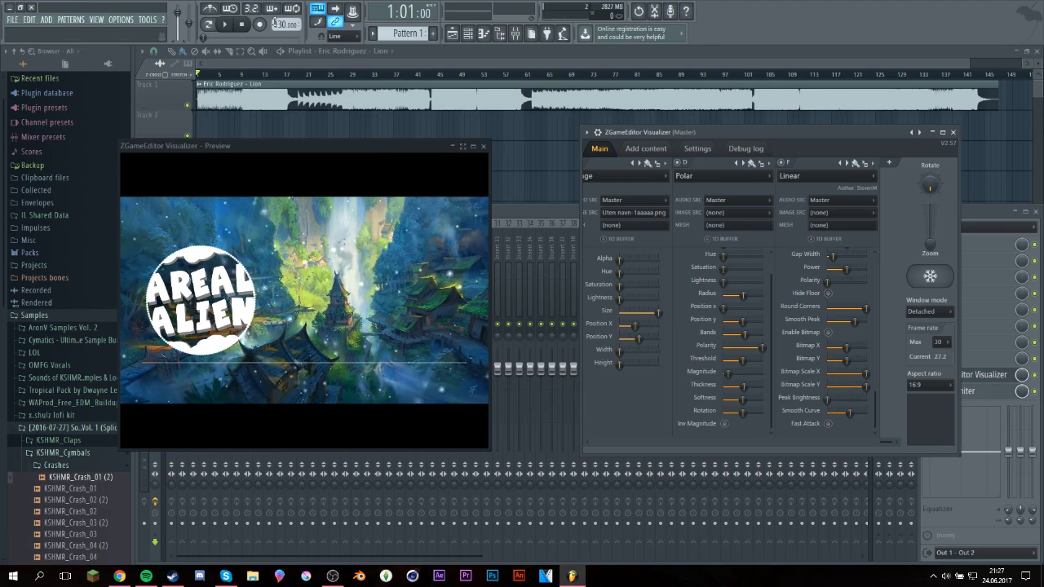
pyautogui.click(226, 25)
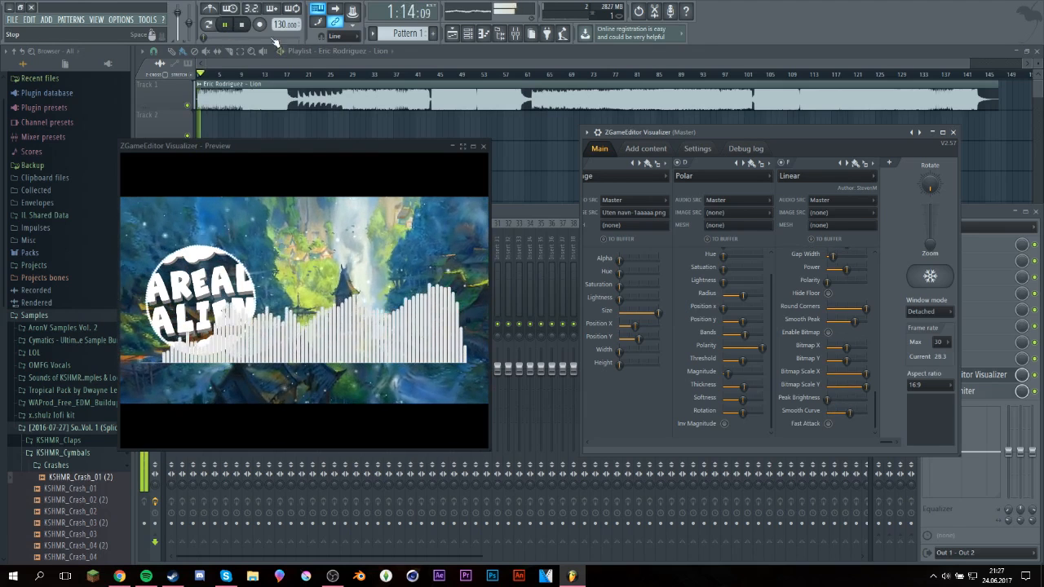
pyautogui.press('space')
# Step: Enable Hide Floor on the Linear layer and play the song briefly to check the bars
pyautogui.click(828, 293)
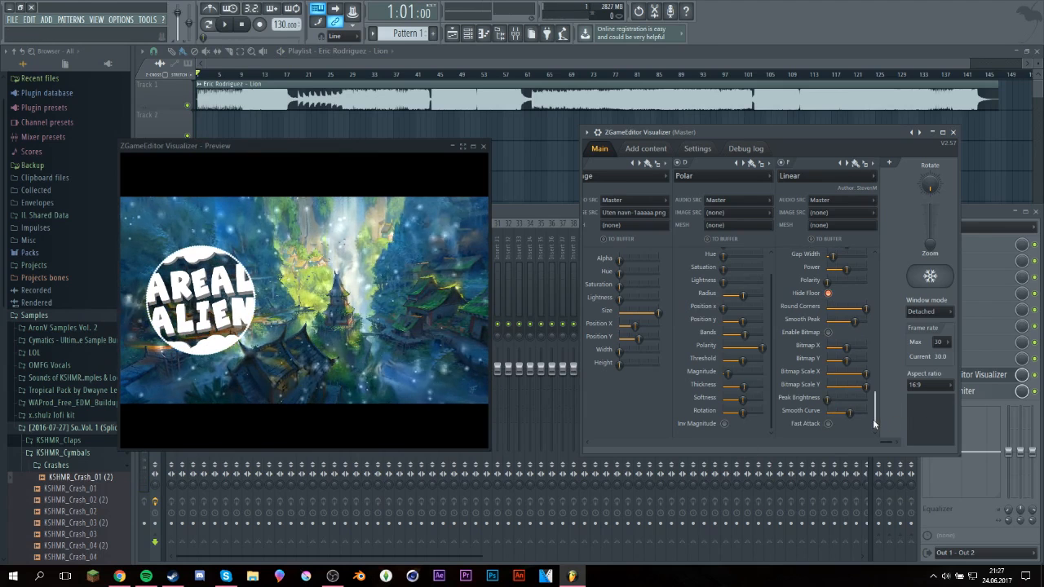
pyautogui.moveTo(875, 414); pyautogui.dragTo(879, 292)
pyautogui.press('space')
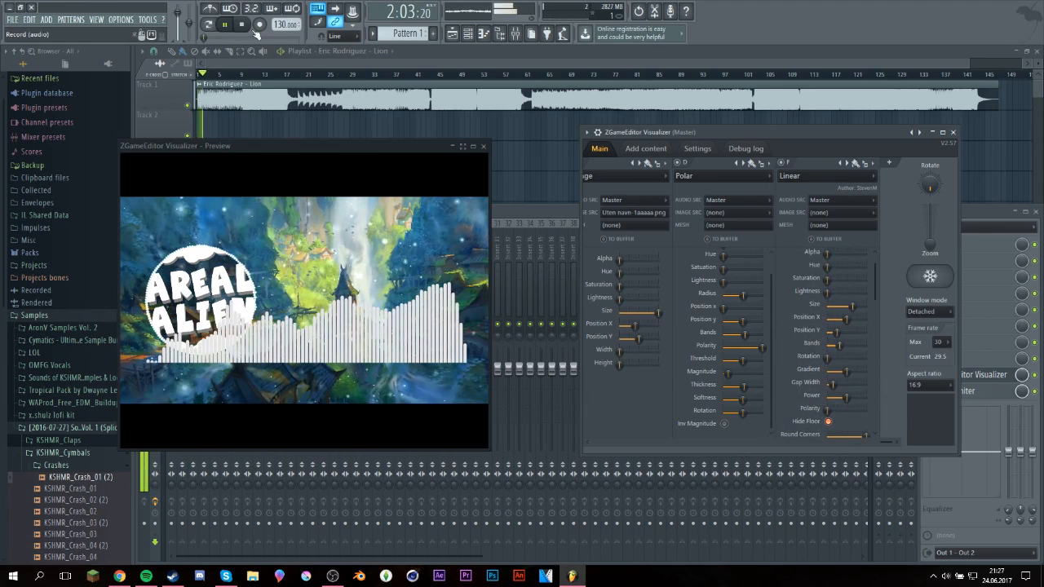
pyautogui.press('space')
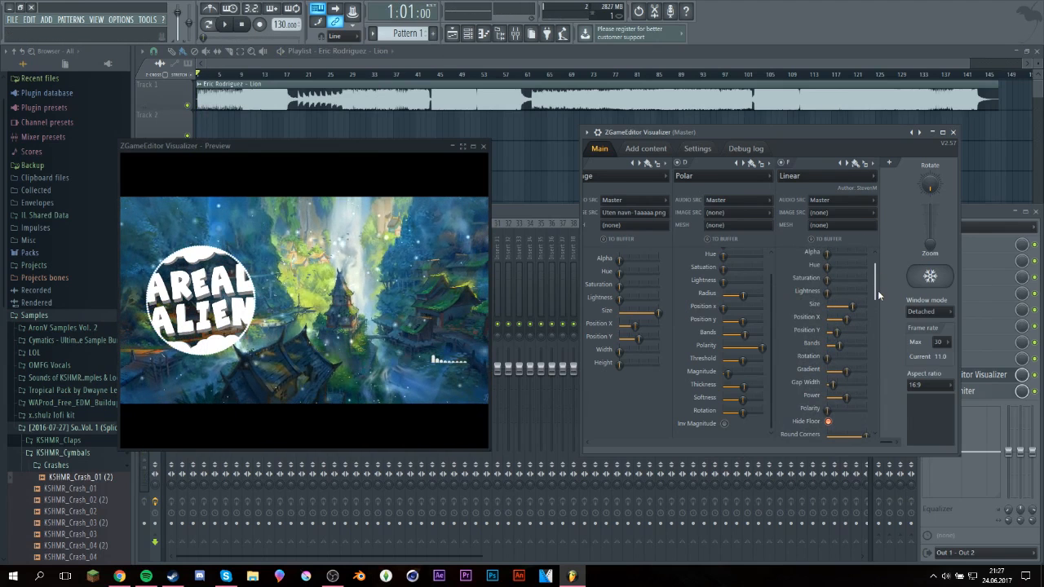
# Step: Reduce the Linear layer's Size and Bands, raise its Gap Width to about the middle, and preview the spectrum
pyautogui.moveTo(878, 292); pyautogui.dragTo(833, 302)
pyautogui.moveTo(849, 343); pyautogui.dragTo(862, 342)
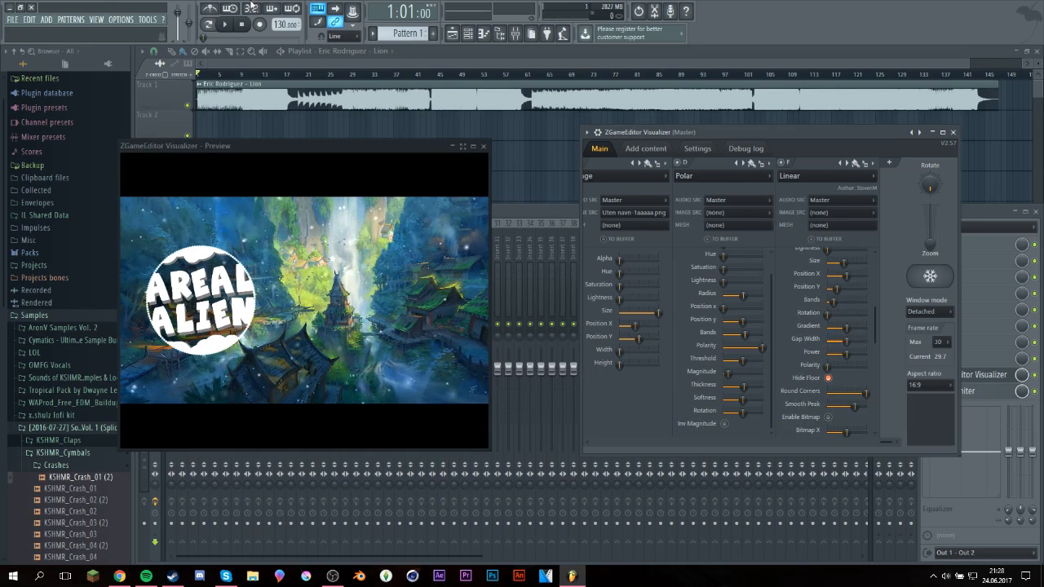
pyautogui.click(226, 26)
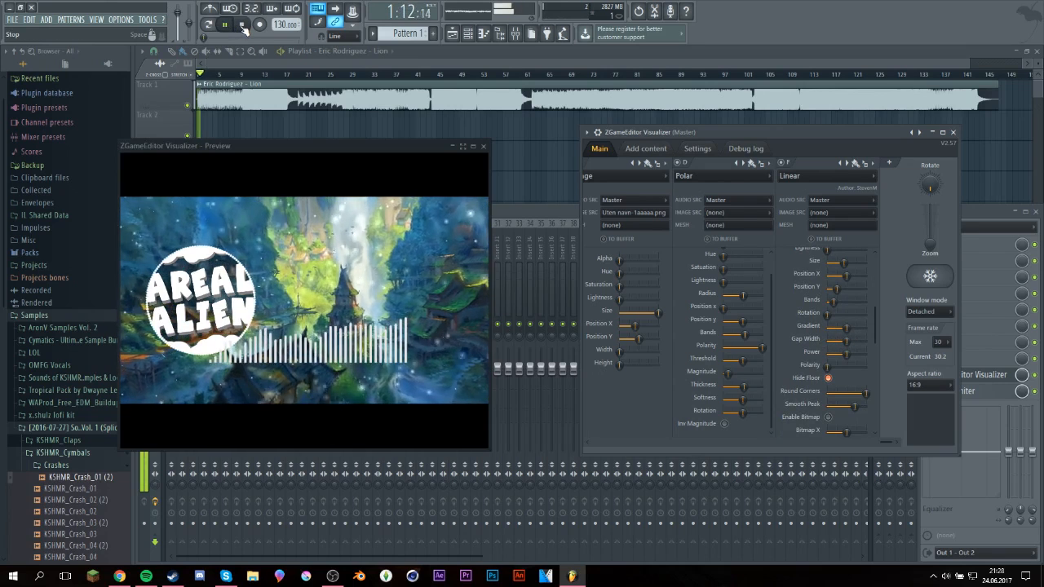
pyautogui.click(243, 27)
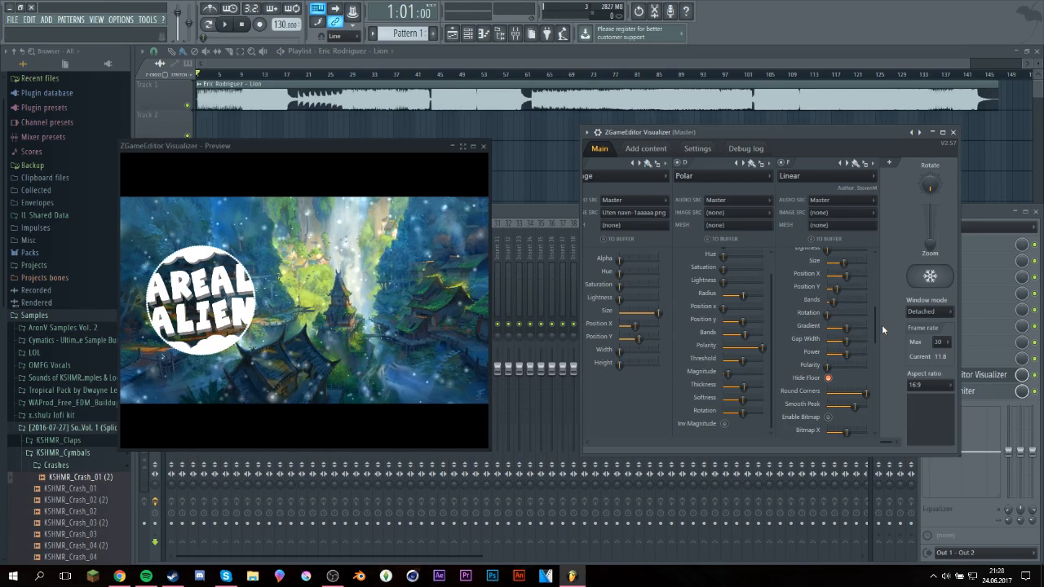
# Step: Lower the Linear layer's Power to shorten the bars and play the song briefly to check them
pyautogui.moveTo(848, 354); pyautogui.dragTo(858, 353)
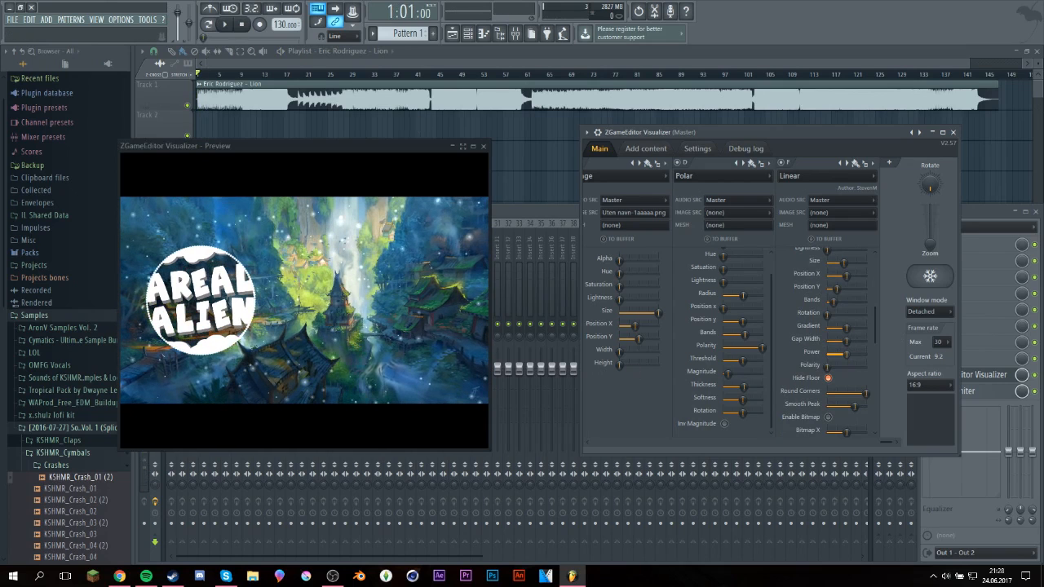
pyautogui.scroll(-3, 864, 359)
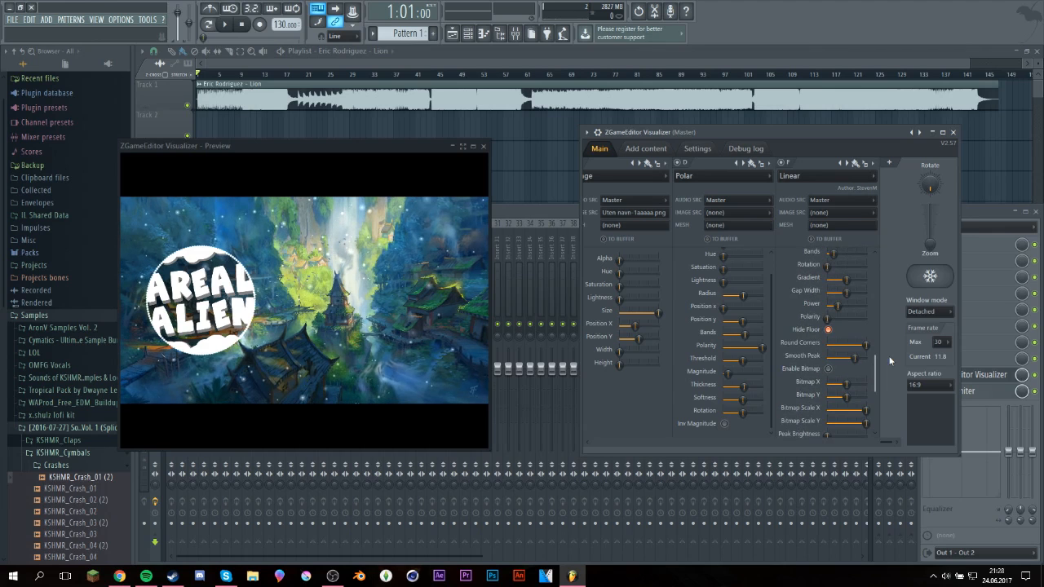
pyautogui.click(225, 25)
pyautogui.click(241, 25)
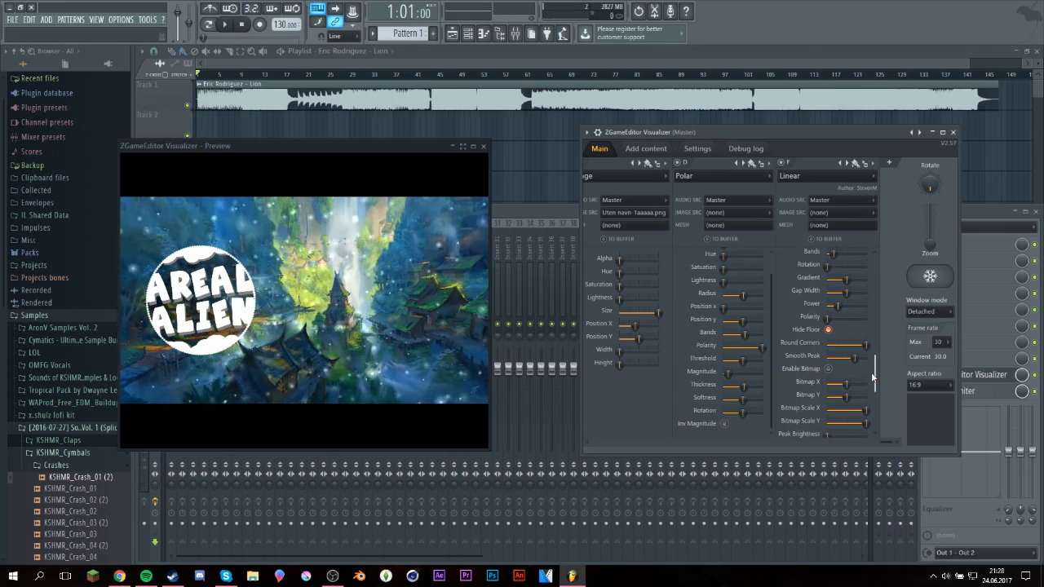
# Step: Raise the Linear layer's Polarity to about the middle so the bars extend both ways, and preview the result
pyautogui.scroll(-1, 871, 397)
pyautogui.scroll(-1, 871, 397)
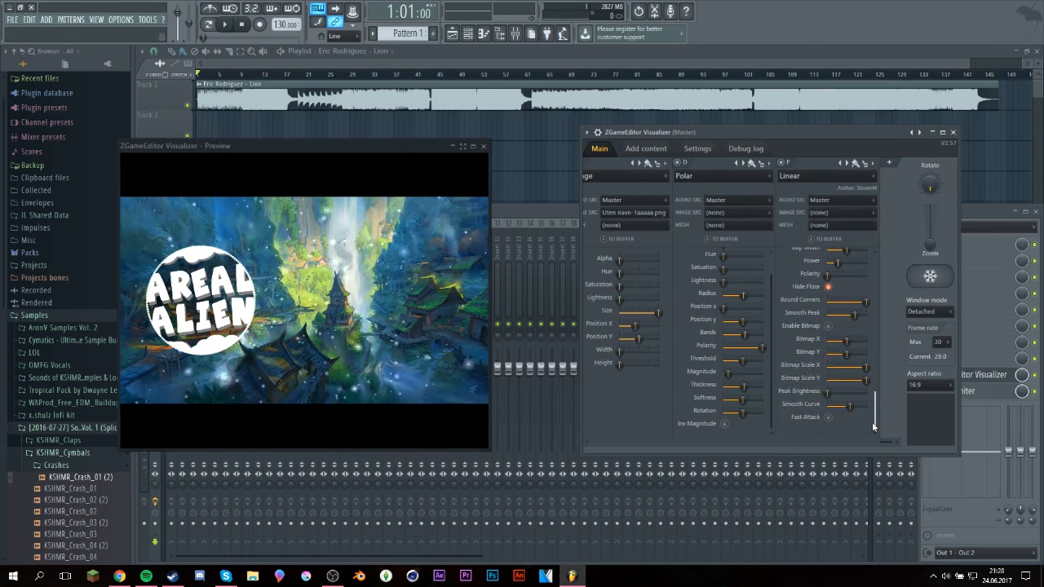
pyautogui.moveTo(877, 389); pyautogui.dragTo(876, 308)
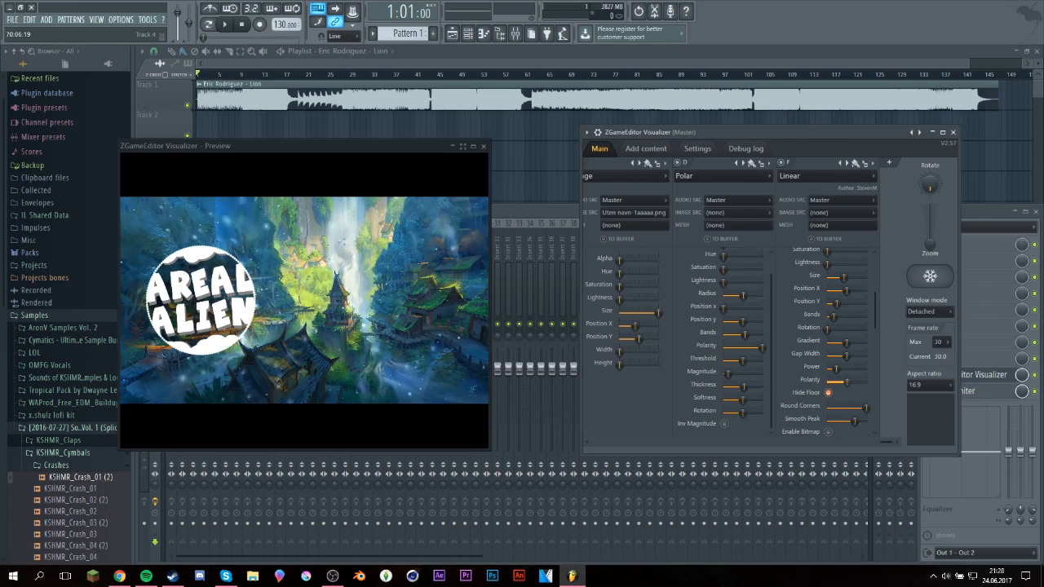
pyautogui.click(224, 24)
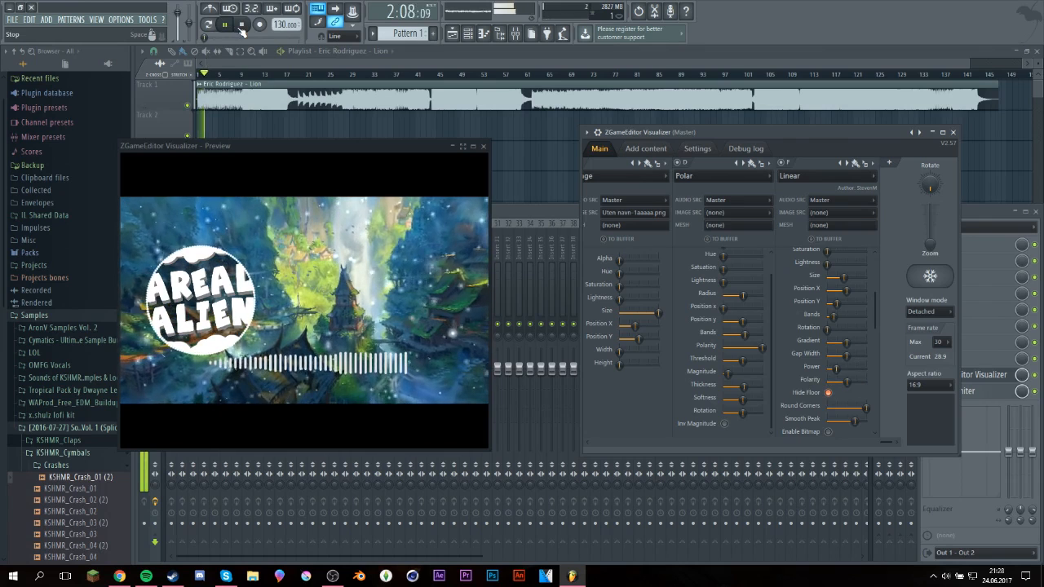
pyautogui.click(240, 25)
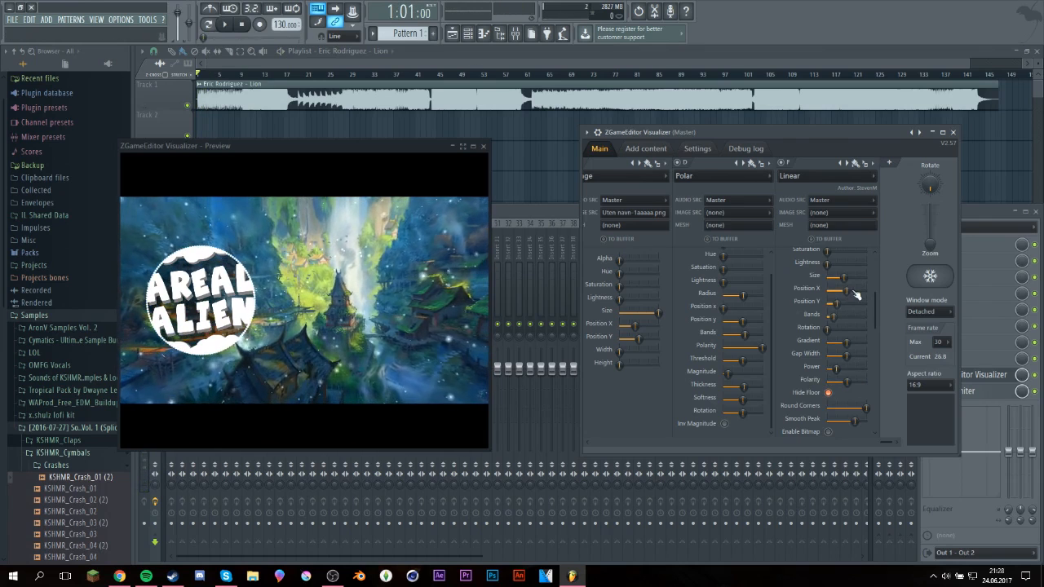
# Step: During playback, shift the Linear bars right with Position X and raise them level with the logo with Position Y
pyautogui.click(224, 25)
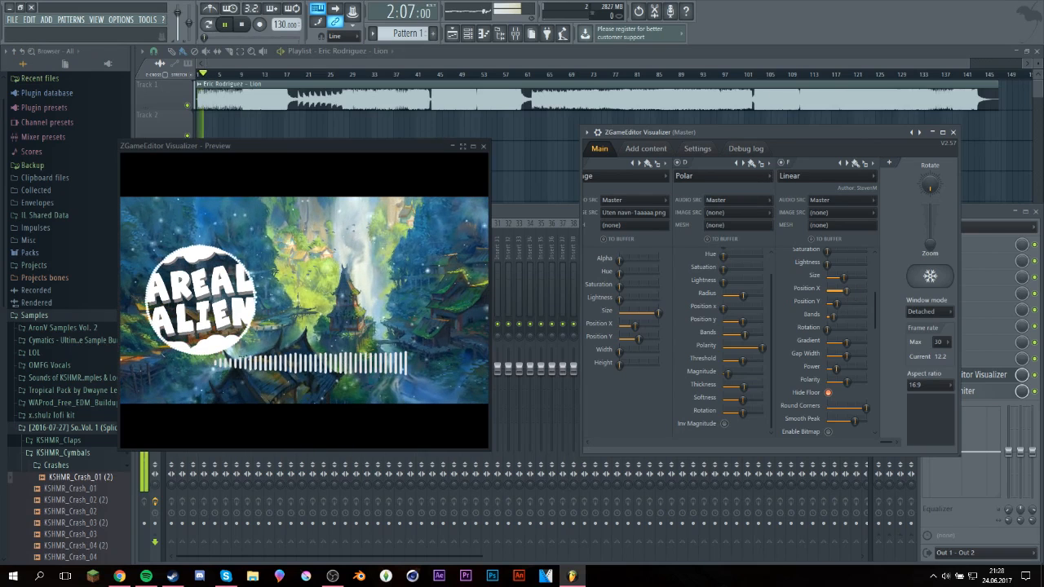
pyautogui.moveTo(845, 290); pyautogui.dragTo(851, 290)
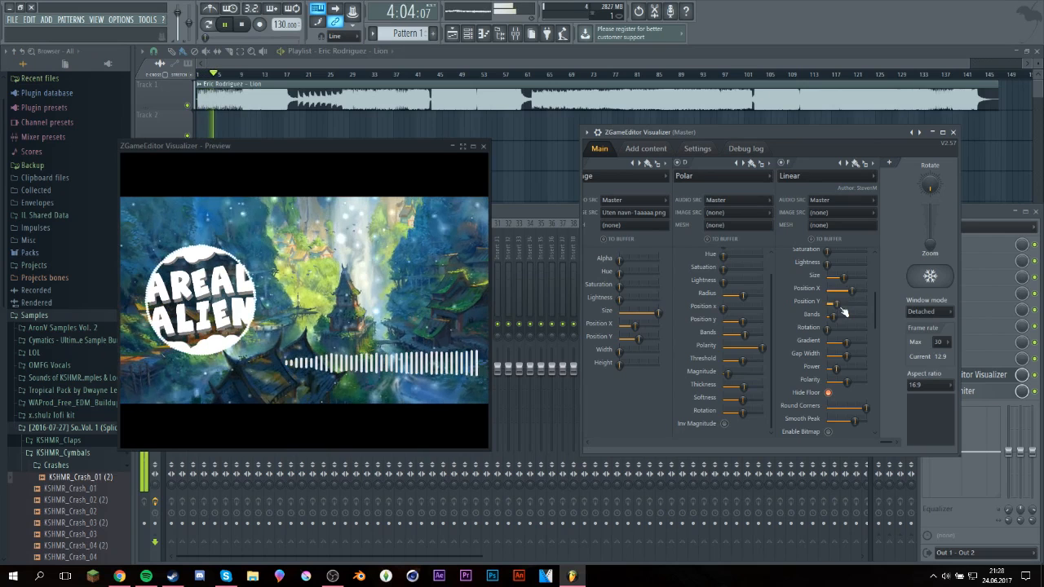
pyautogui.moveTo(843, 309); pyautogui.dragTo(849, 310)
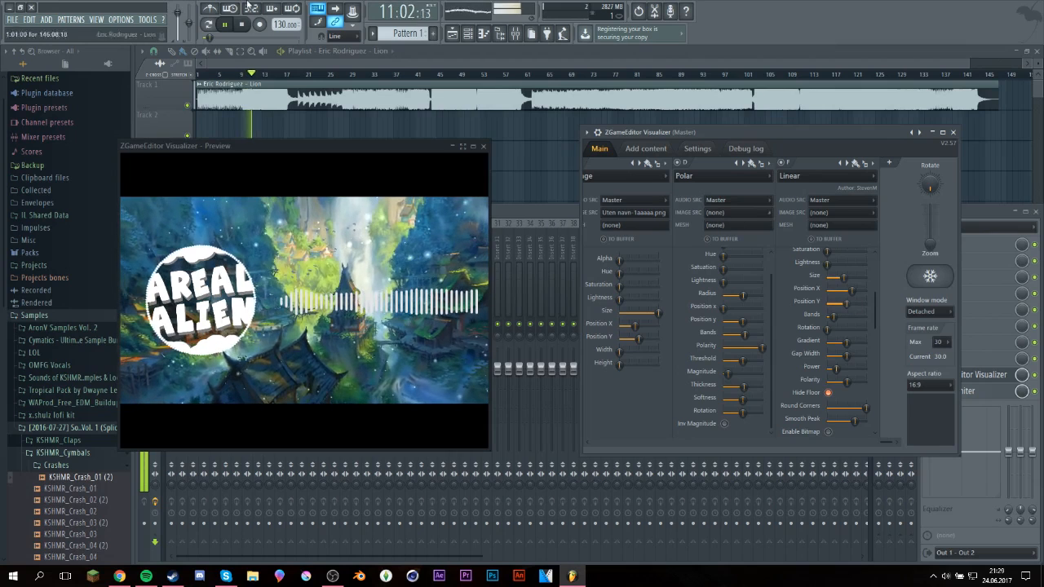
pyautogui.click(244, 26)
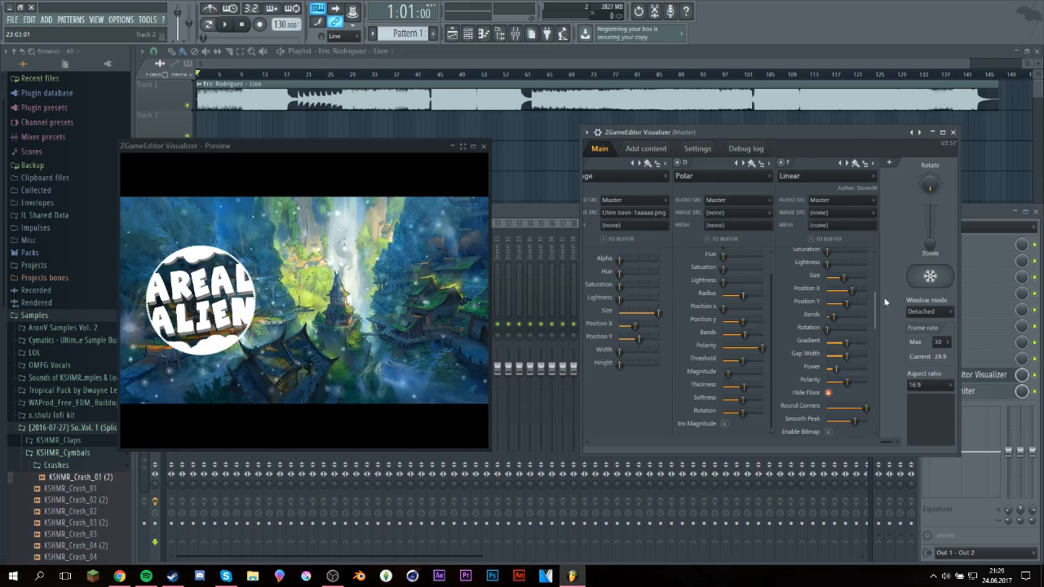
# Step: Lower the Linear layer's Bands and Power slightly, and raise the Polar layer's Magnitude slightly during playback
pyautogui.moveTo(873, 306); pyautogui.dragTo(881, 334)
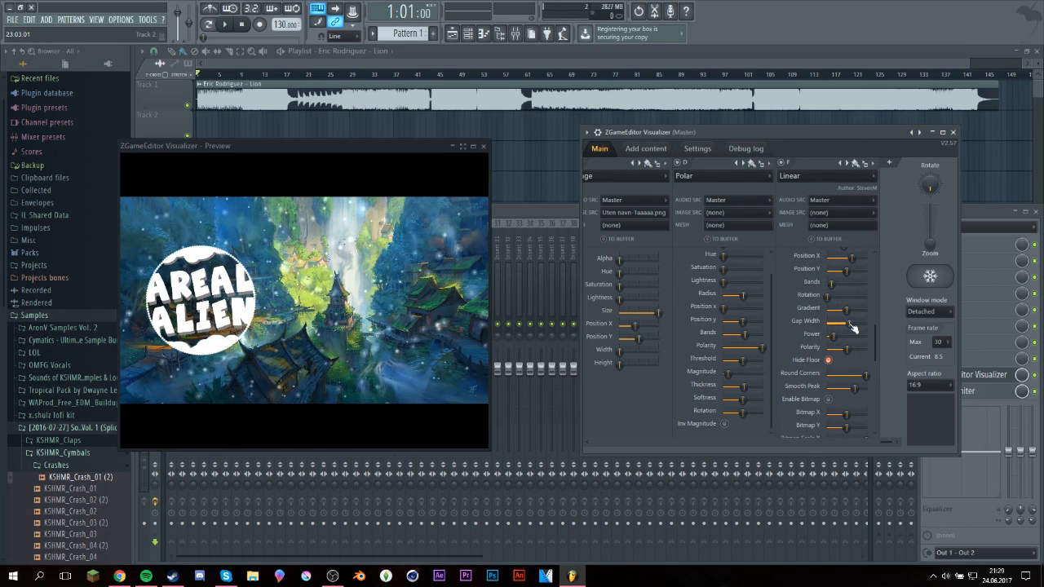
pyautogui.press('space')
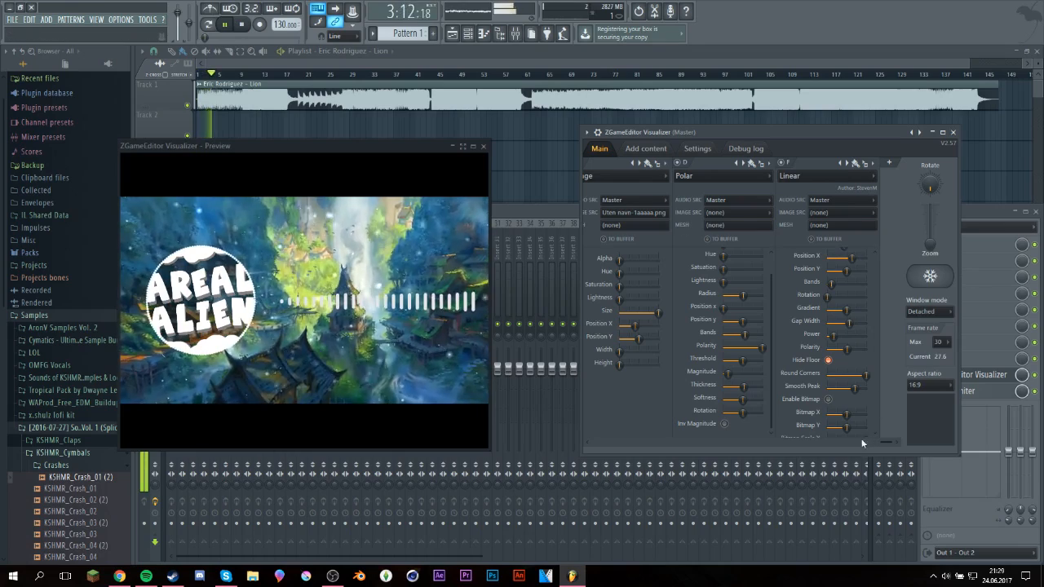
pyautogui.moveTo(883, 442); pyautogui.dragTo(811, 431)
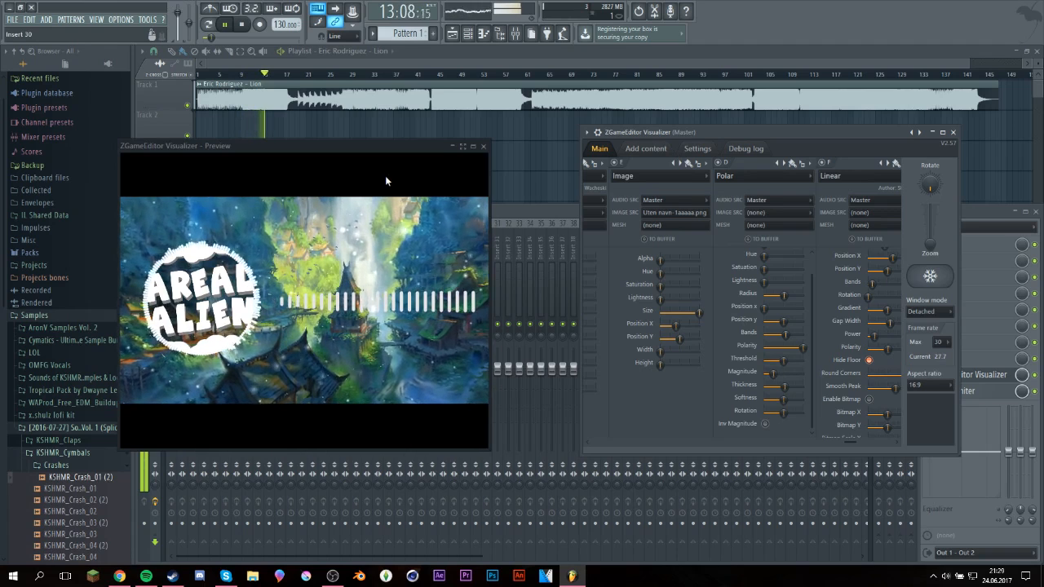
pyautogui.moveTo(855, 443); pyautogui.dragTo(892, 445)
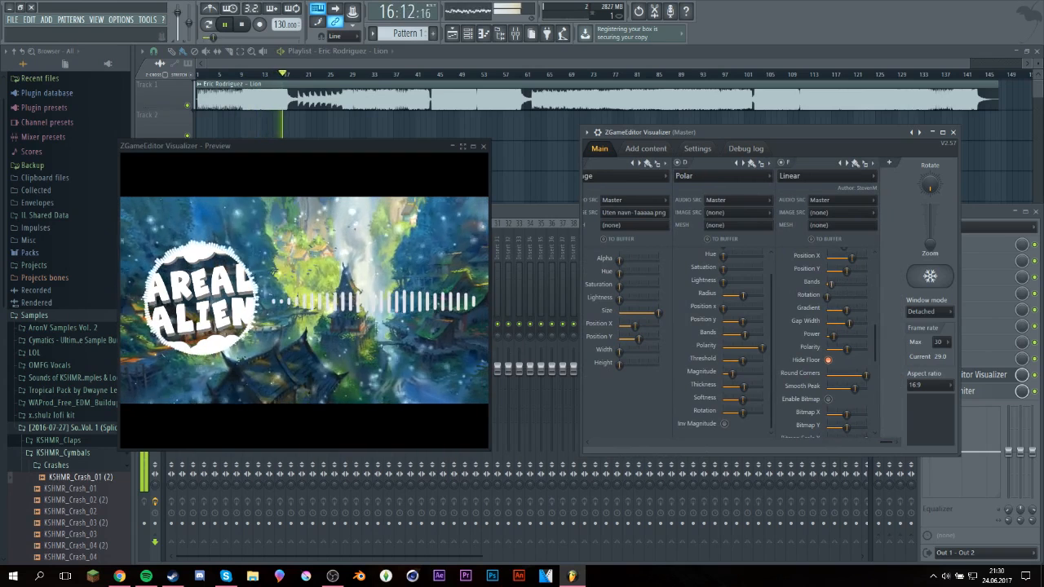
# Step: Fine-tune the Linear layer's Position X to move the bars slightly farther from the logo, and stop playback
pyautogui.moveTo(881, 331); pyautogui.dragTo(886, 294)
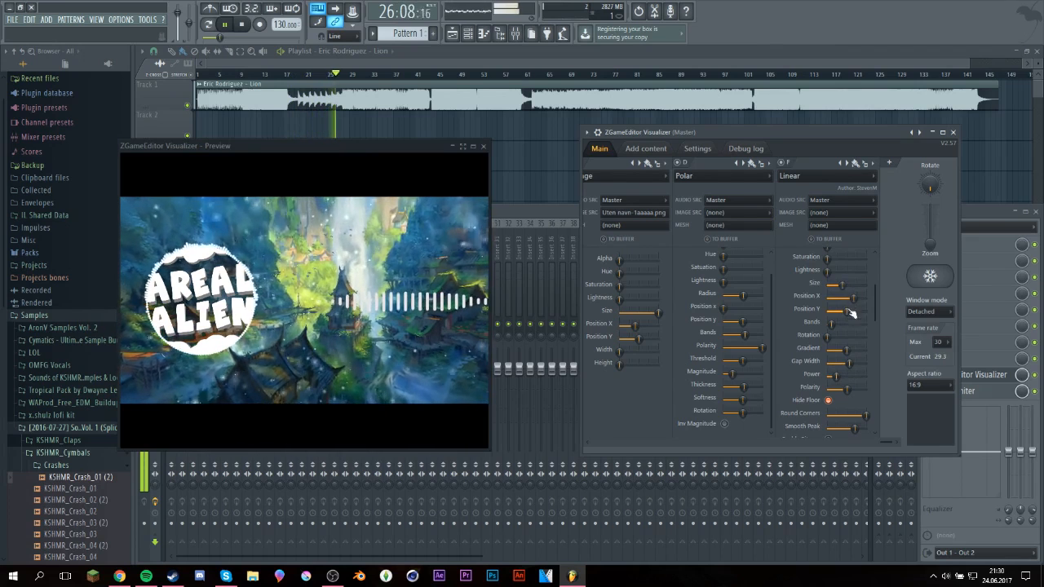
pyautogui.moveTo(854, 298); pyautogui.dragTo(852, 298)
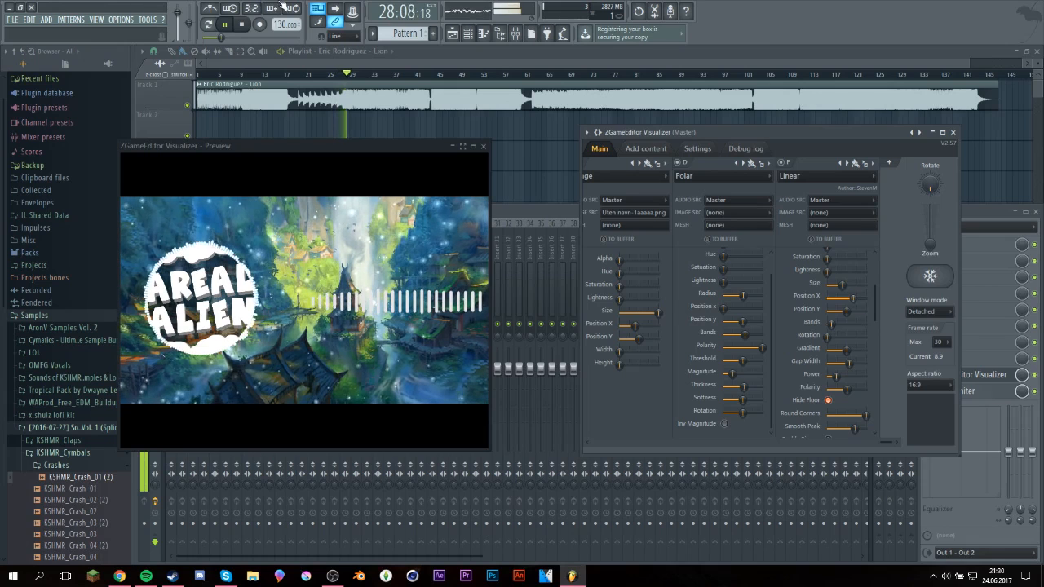
pyautogui.click(242, 25)
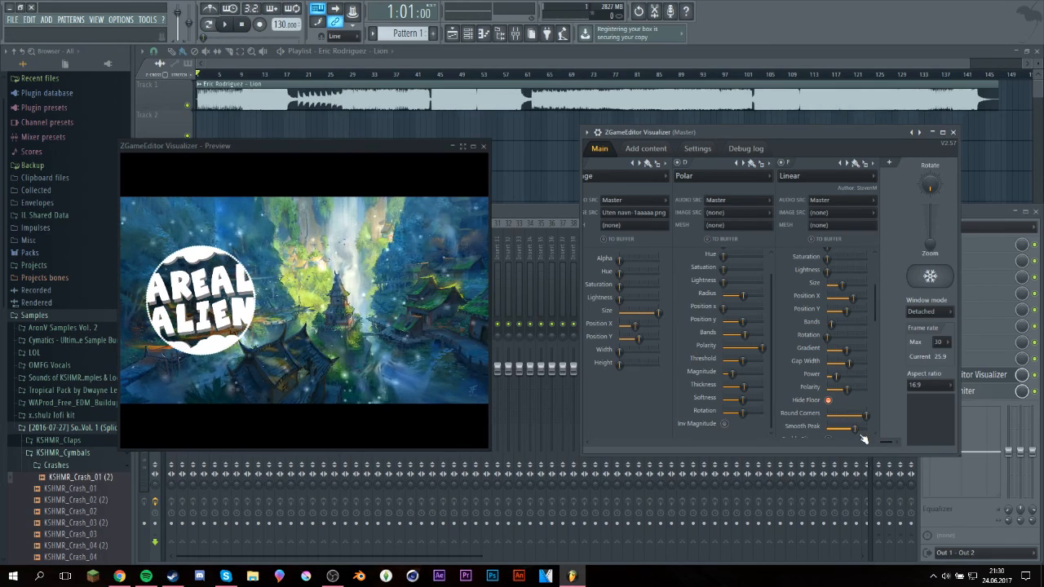
# Step: Set the visualizer's aspect ratio to 16:9
pyautogui.moveTo(880, 442); pyautogui.dragTo(917, 400)
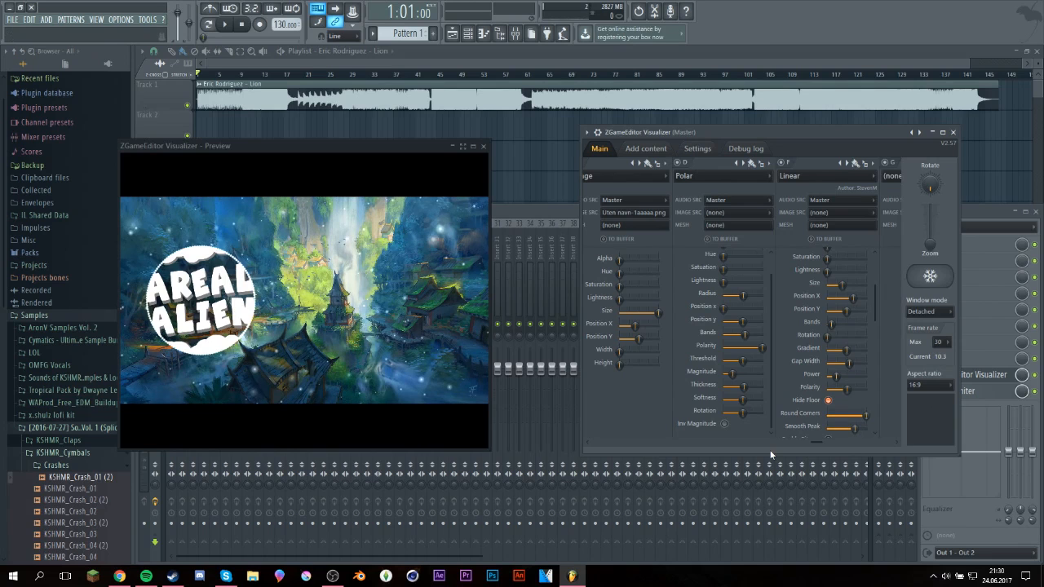
pyautogui.moveTo(816, 442); pyautogui.dragTo(916, 450)
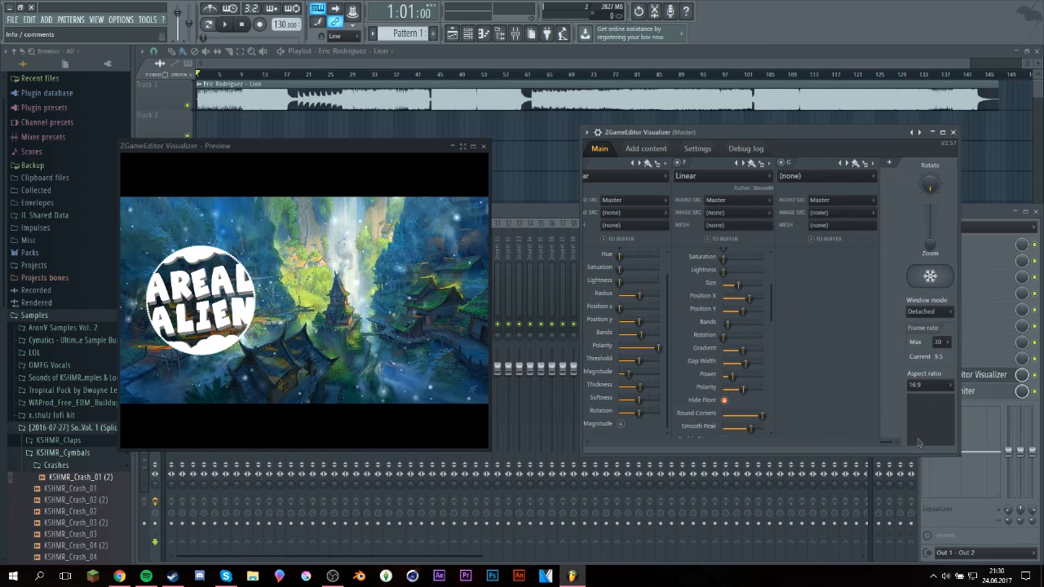
pyautogui.click(921, 386)
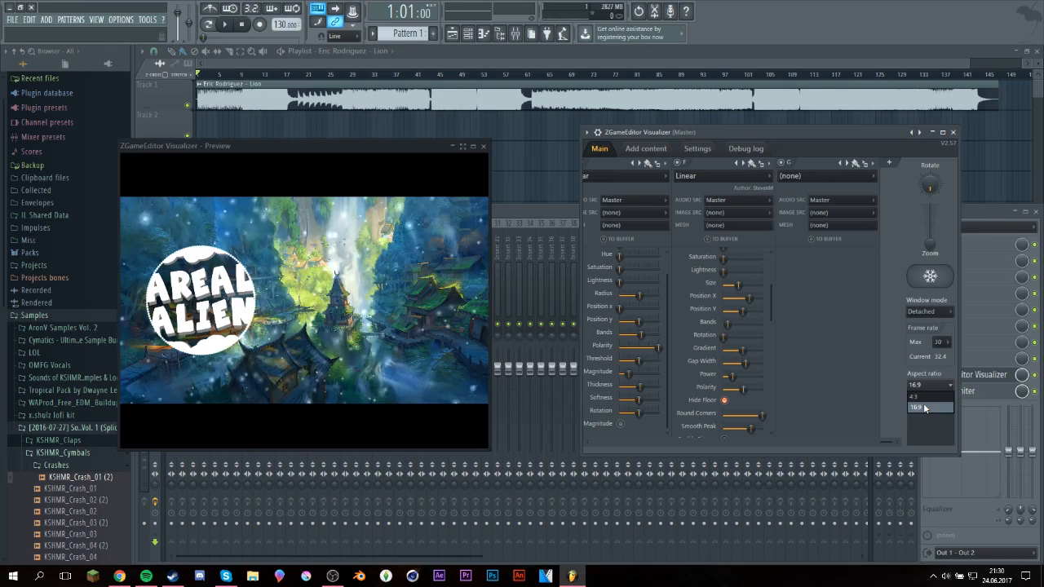
pyautogui.click(924, 406)
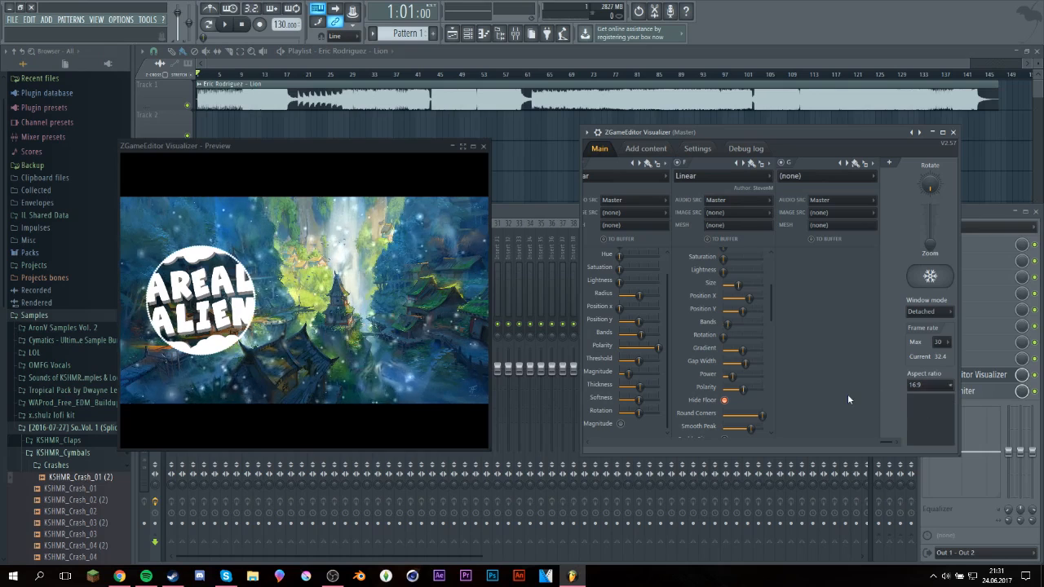
pyautogui.click(940, 388)
pyautogui.click(924, 405)
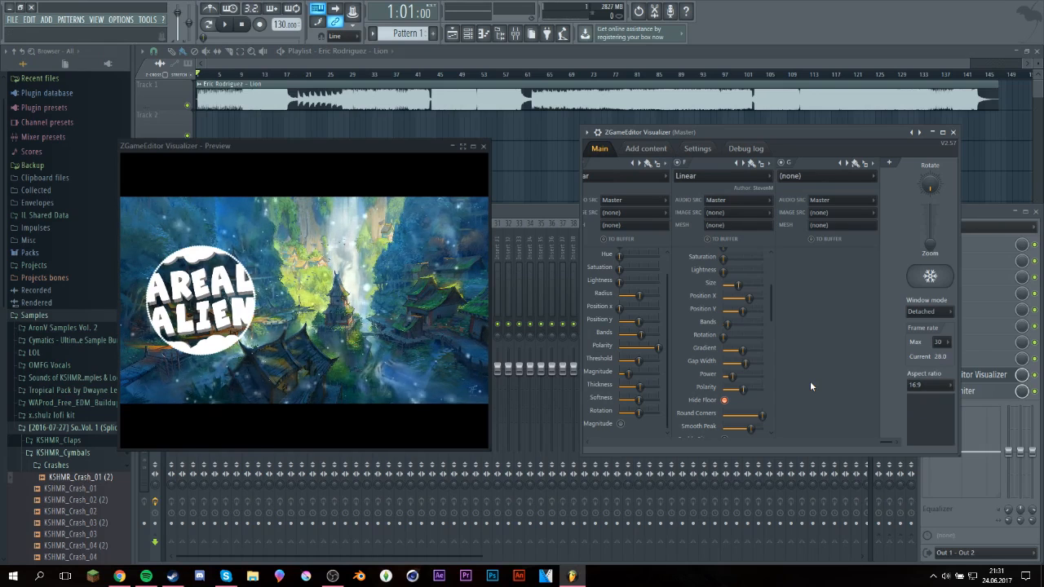
# Step: Try a maximum frame rate of 60 and preview the visualizer with the song playing
pyautogui.click(940, 342)
pyautogui.click(939, 375)
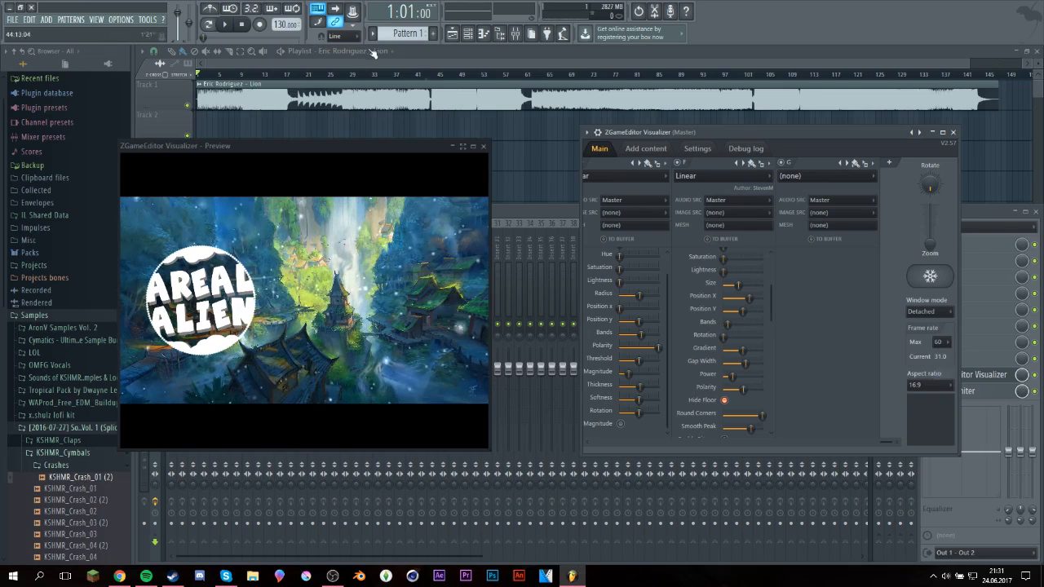
pyautogui.click(225, 25)
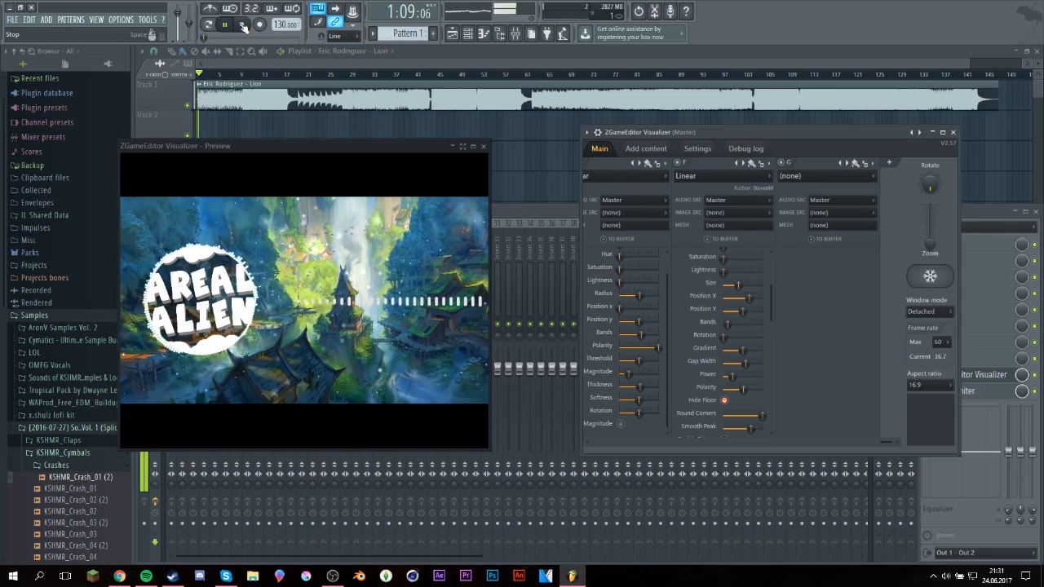
pyautogui.click(242, 25)
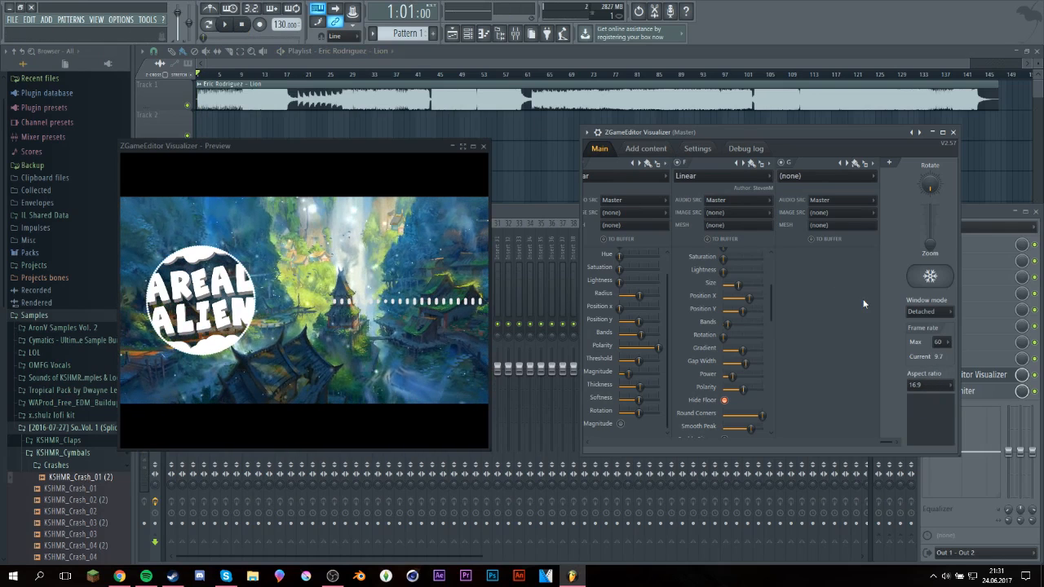
# Step: Set the maximum frame rate to 30 and keep the preview's window mode as Detached
pyautogui.click(946, 312)
pyautogui.click(942, 315)
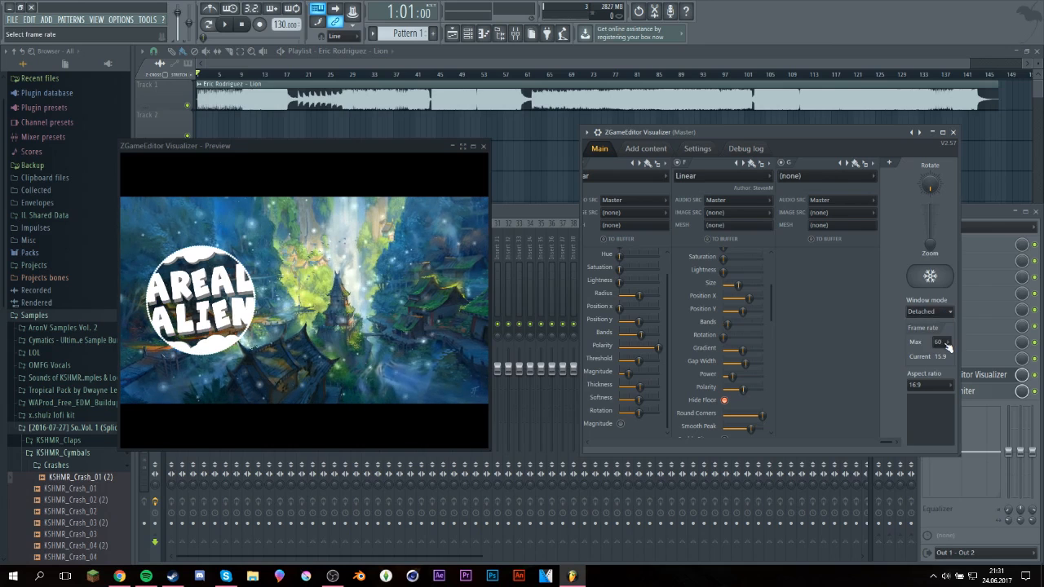
pyautogui.click(944, 343)
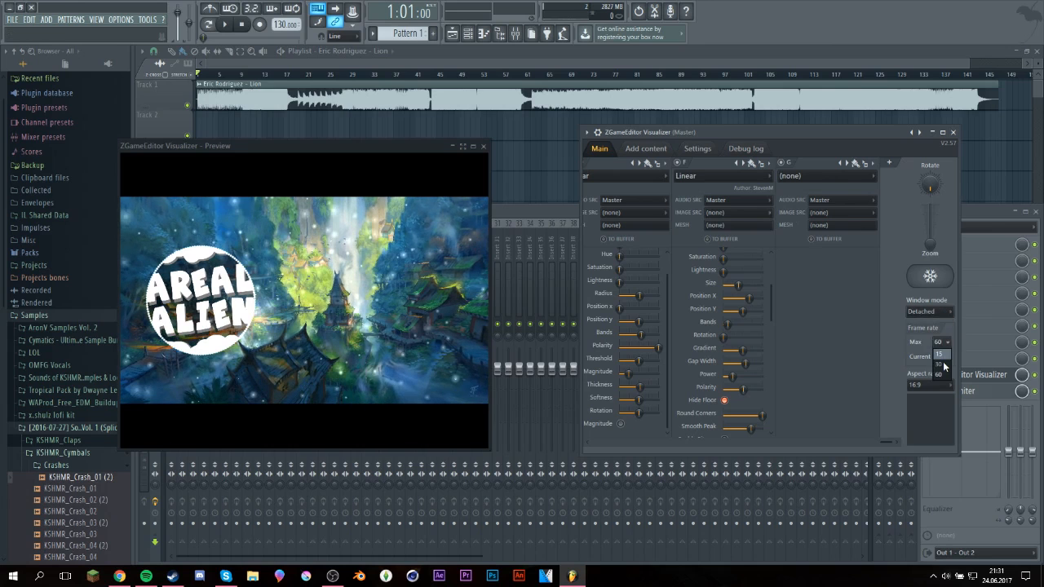
pyautogui.click(943, 367)
pyautogui.click(938, 313)
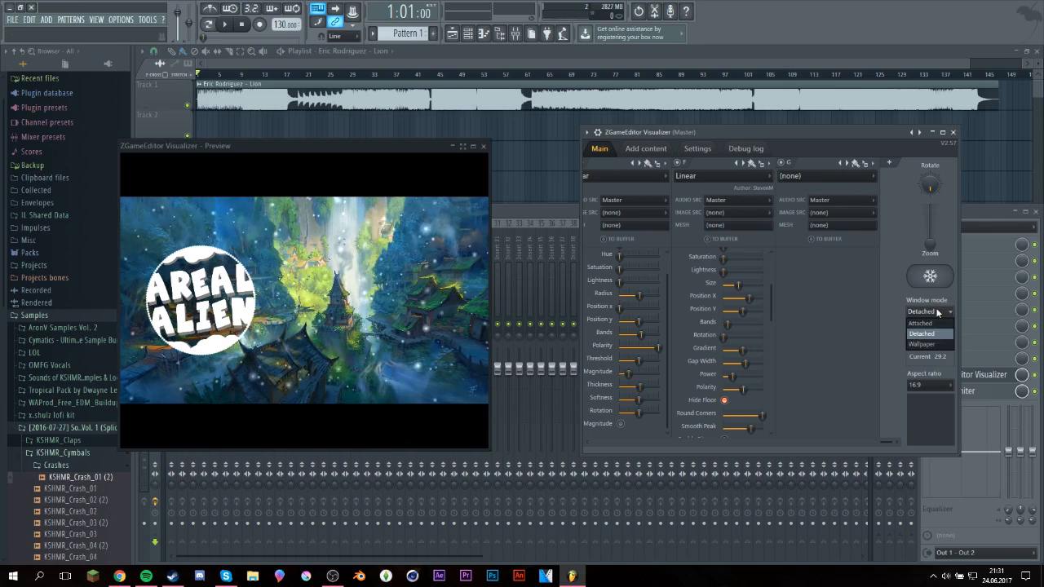
pyautogui.click(930, 334)
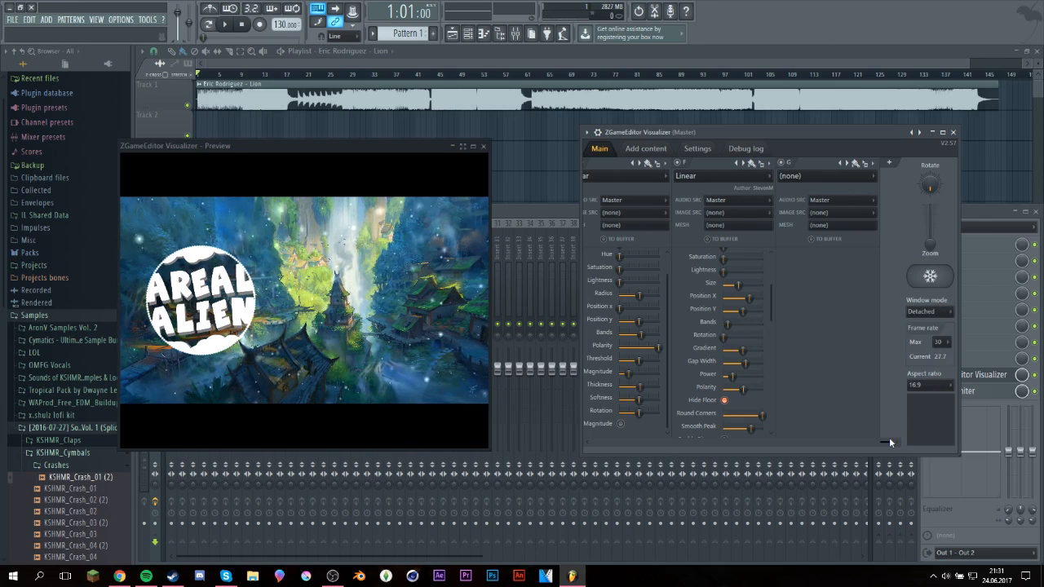
# Step: Maximize the preview window to inspect the visualizer at full size, and restore it to its smaller size
pyautogui.click(473, 146)
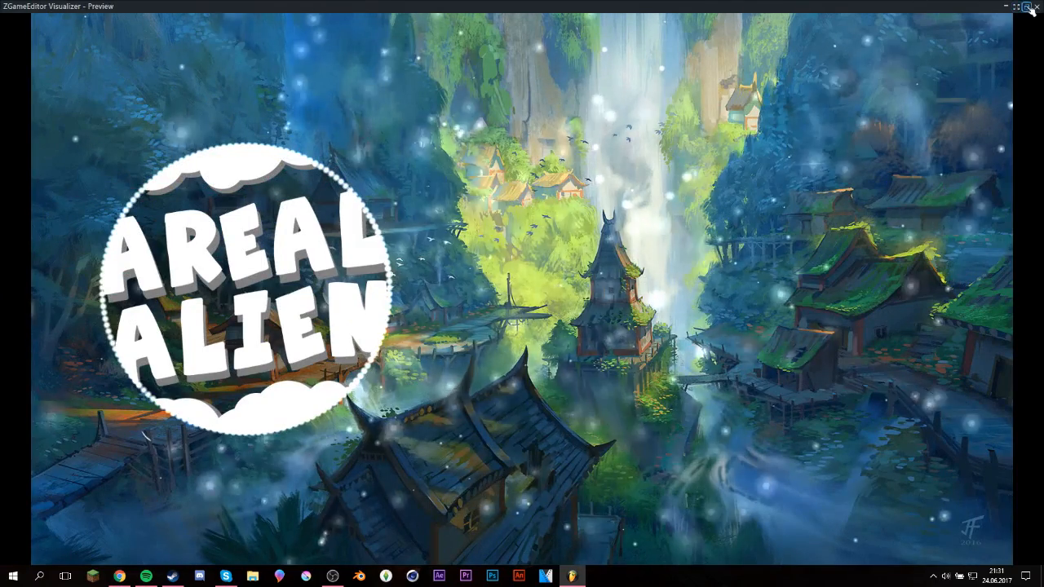
pyautogui.click(1024, 7)
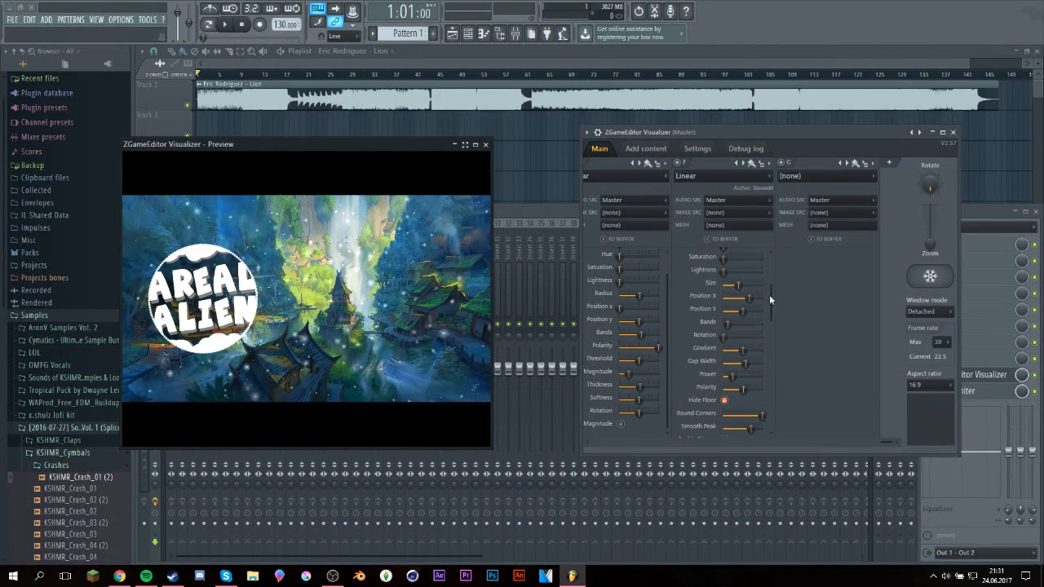
pyautogui.moveTo(893, 443); pyautogui.dragTo(642, 442)
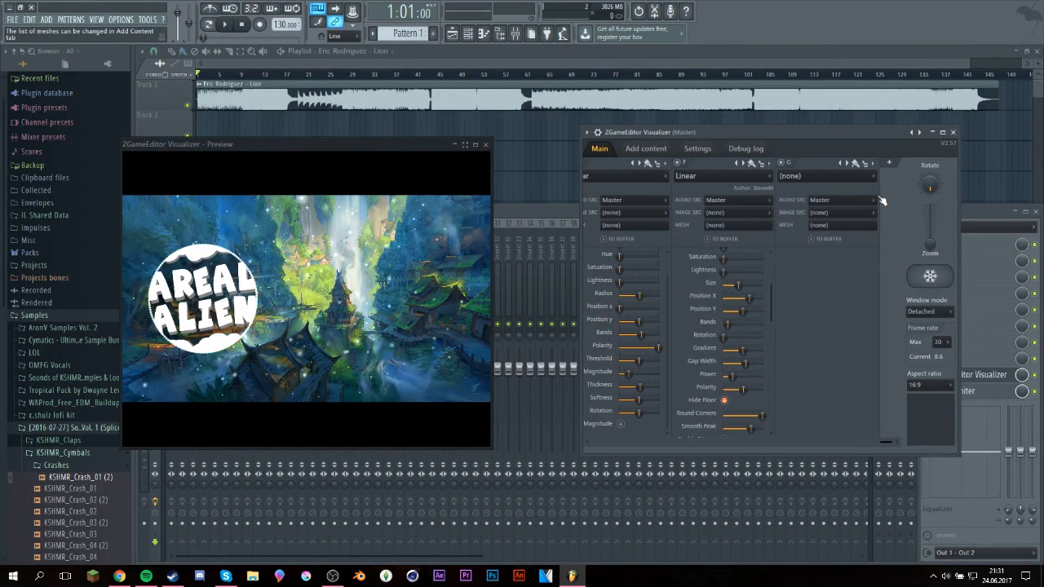
# Step: Try the Rain effect in layer G, with Alpha, Hue and Saturation at minimum
pyautogui.click(878, 164)
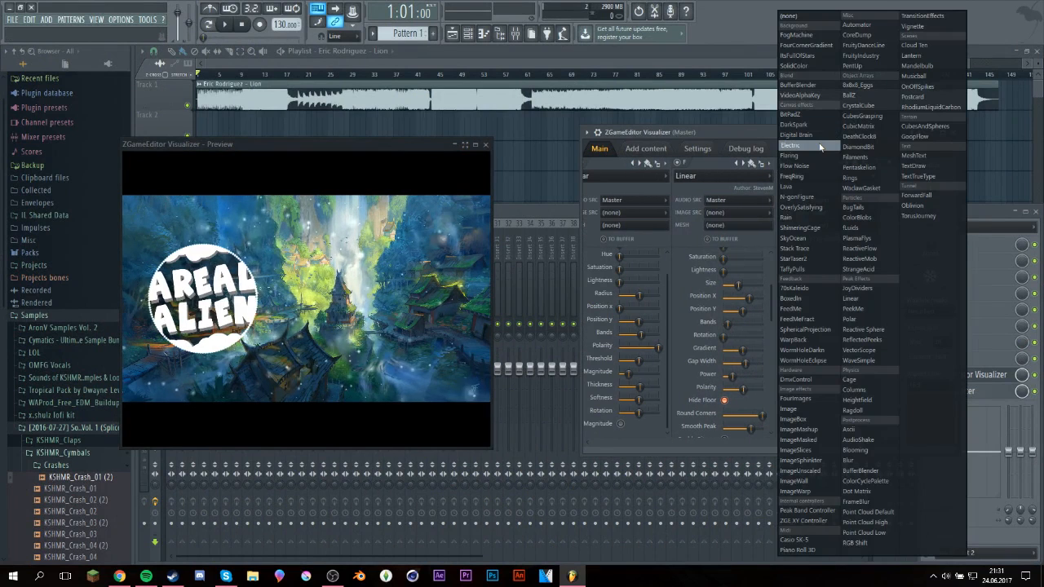
pyautogui.click(813, 218)
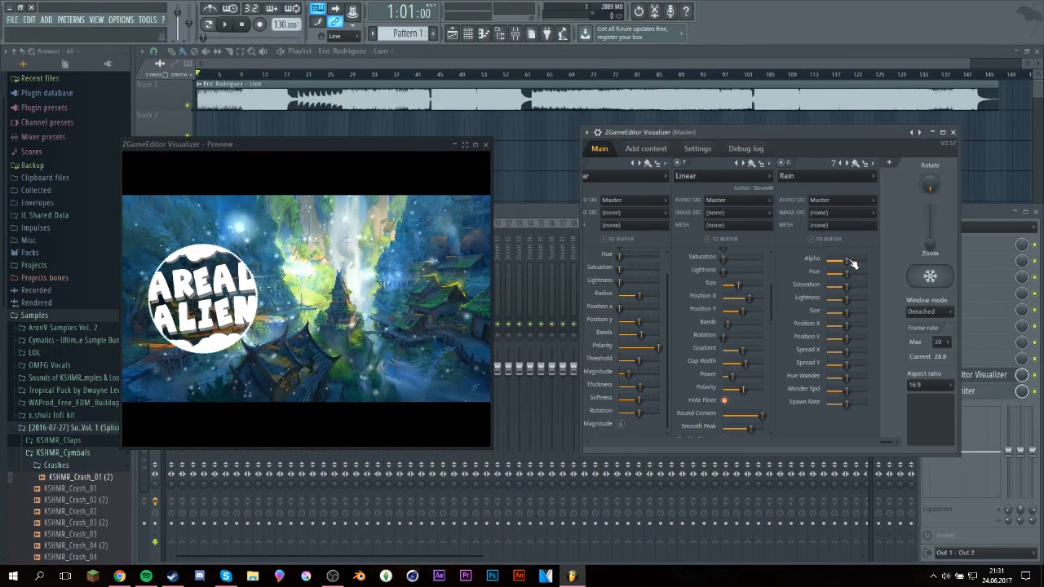
pyautogui.moveTo(847, 261); pyautogui.dragTo(827, 284)
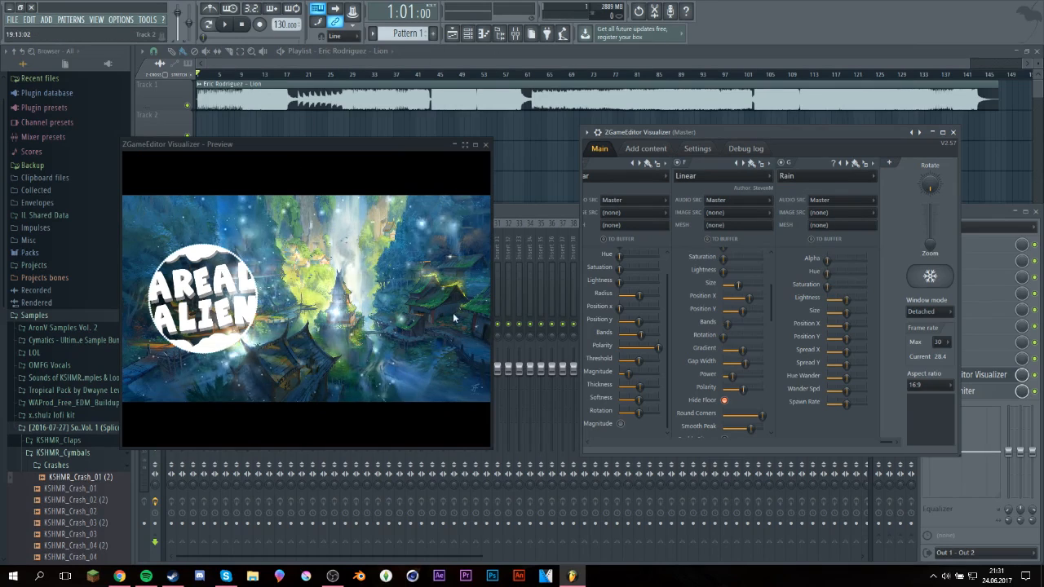
# Step: Replace the Rain effect in layer G with WaveSimple, and preview it with the song playing
pyautogui.click(827, 176)
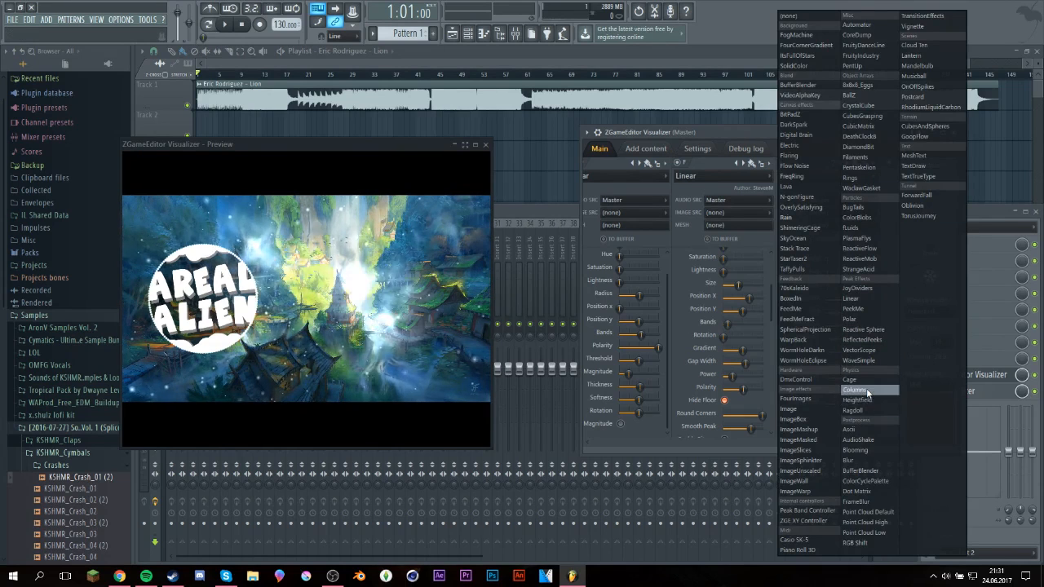
pyautogui.click(871, 359)
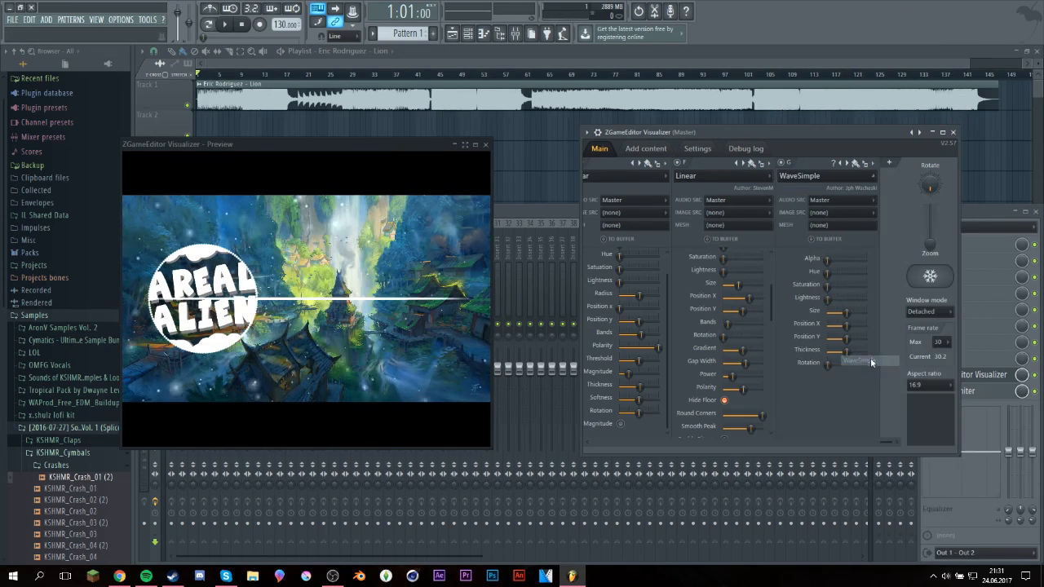
pyautogui.click(233, 25)
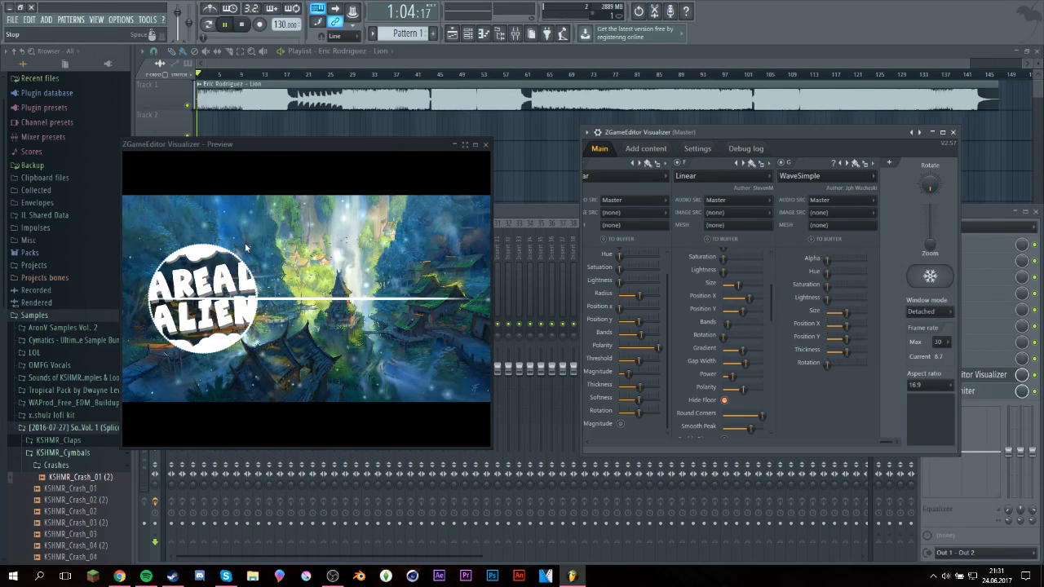
pyautogui.click(242, 25)
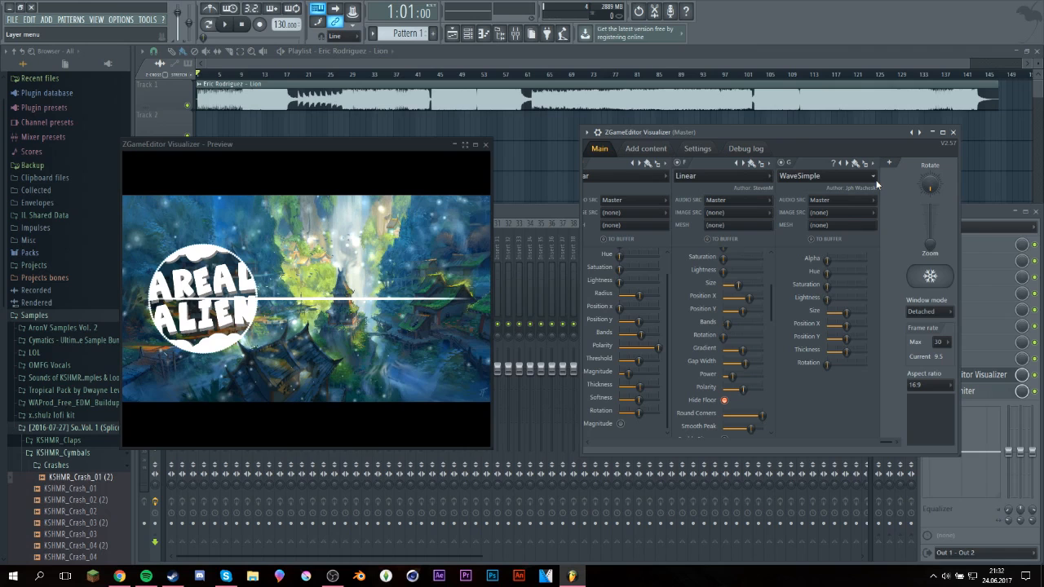
# Step: Move the WaveSimple layer ahead of the Linear layer and delete it
pyautogui.click(839, 163)
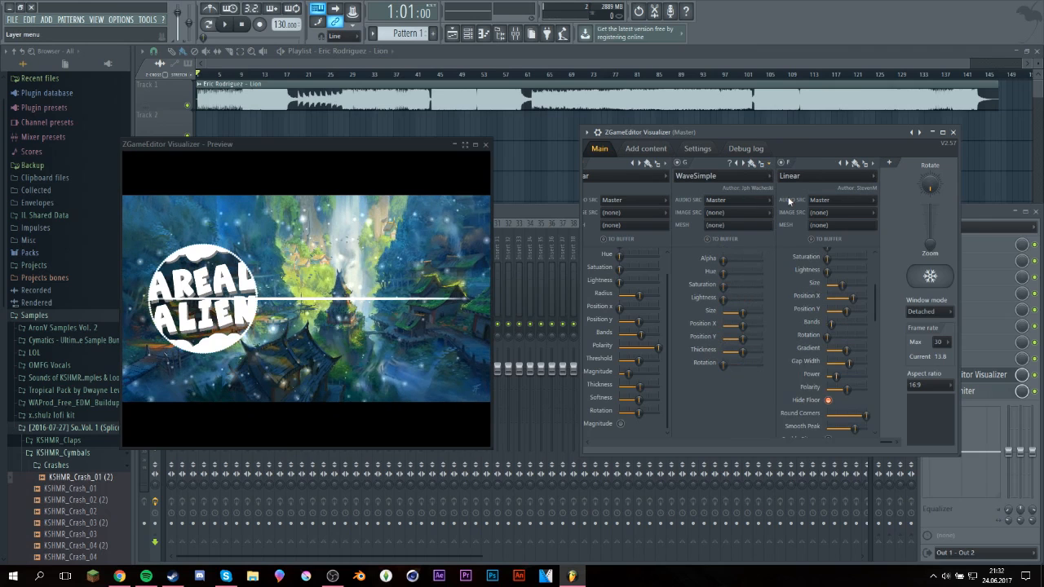
pyautogui.press('Delete')
pyautogui.press('Return')
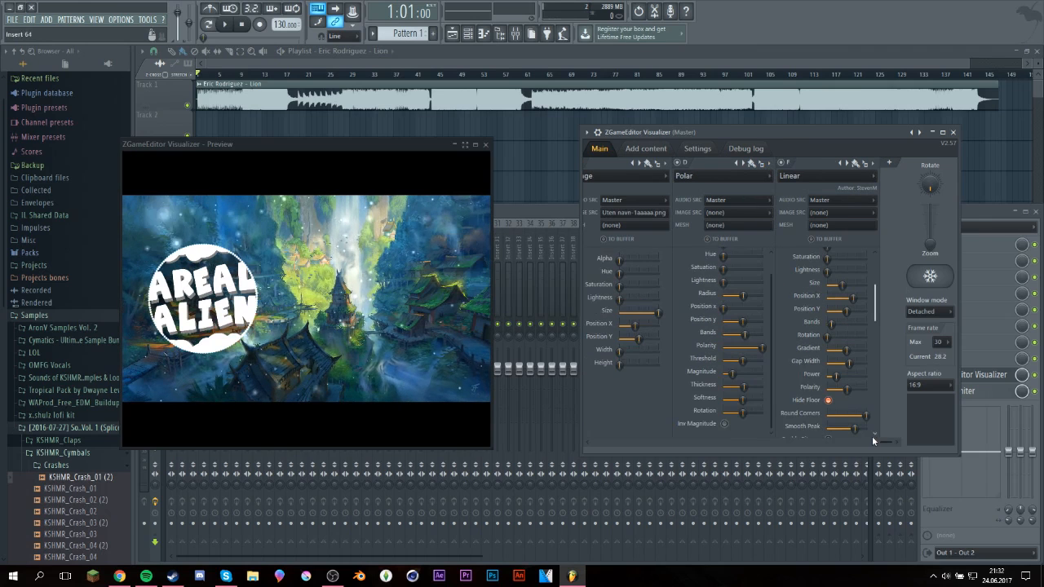
# Step: Add a new layer after Linear and set its effect to TextDraw after trying TextTrueType
pyautogui.moveTo(882, 440); pyautogui.dragTo(597, 443)
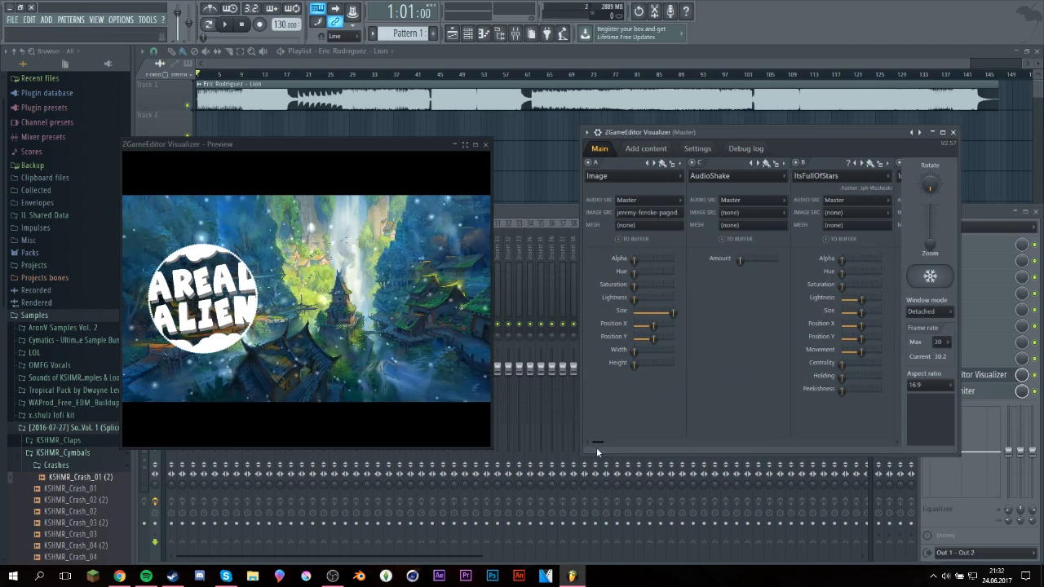
pyautogui.moveTo(599, 442); pyautogui.dragTo(982, 445)
pyautogui.click(888, 164)
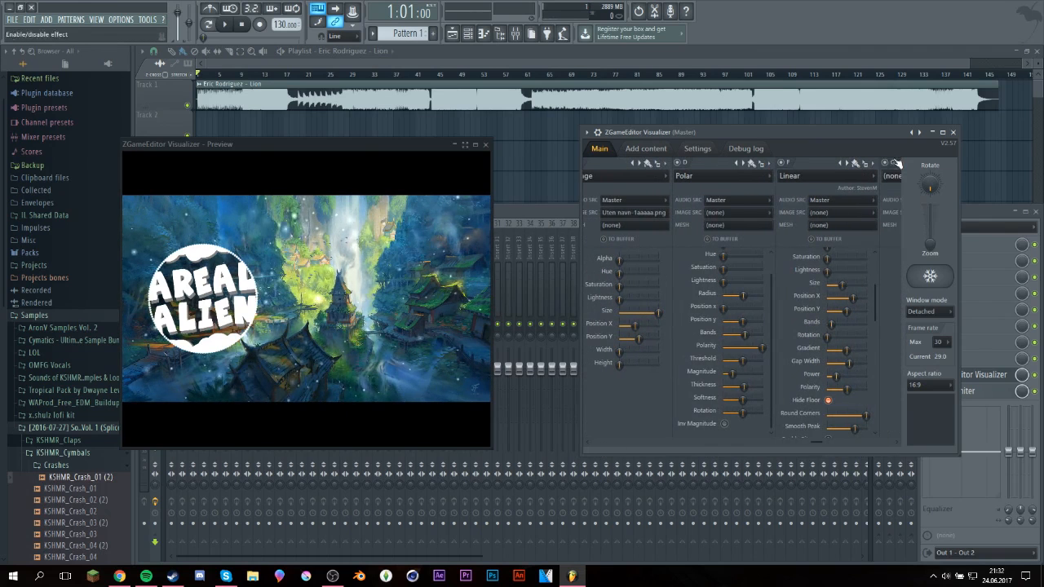
pyautogui.moveTo(883, 442); pyautogui.dragTo(985, 454)
pyautogui.click(816, 175)
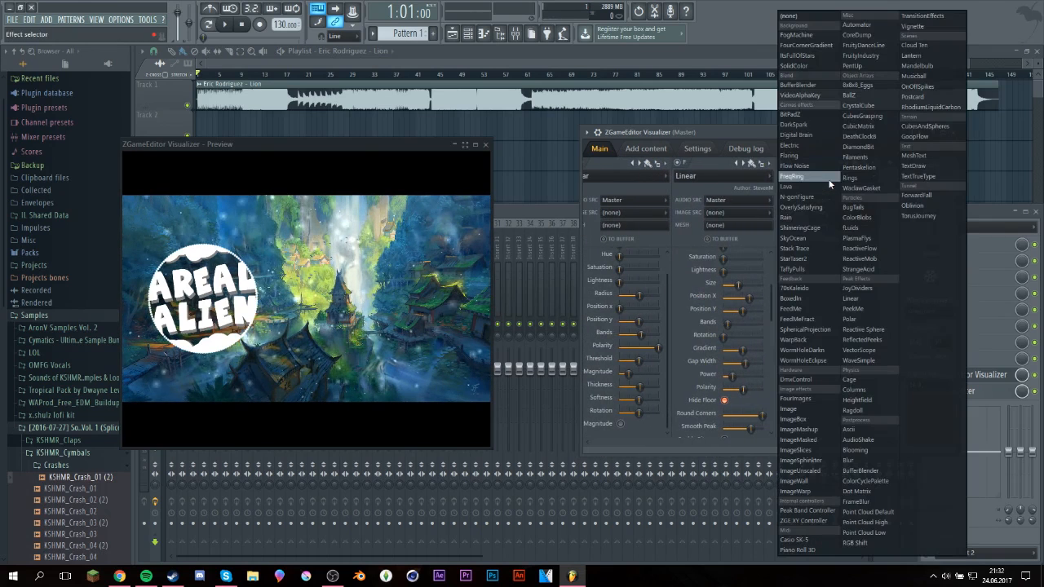
pyautogui.click(925, 176)
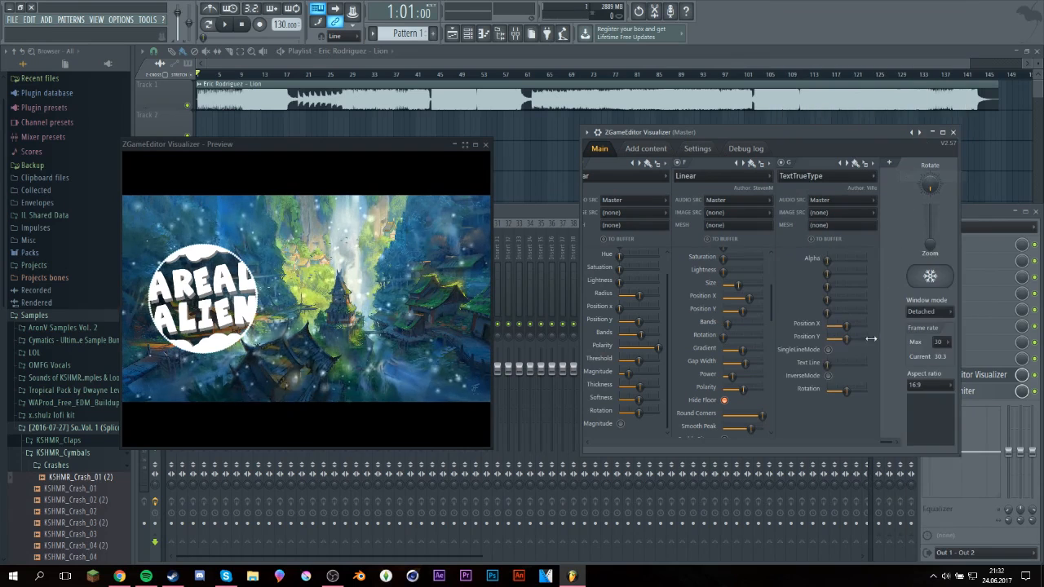
pyautogui.click(868, 176)
pyautogui.click(925, 166)
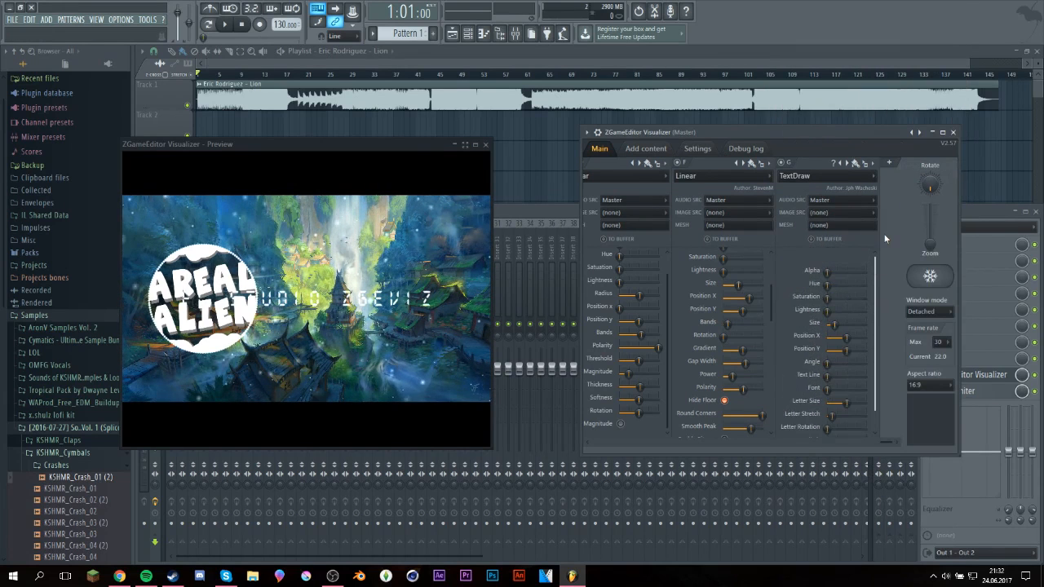
pyautogui.click(660, 148)
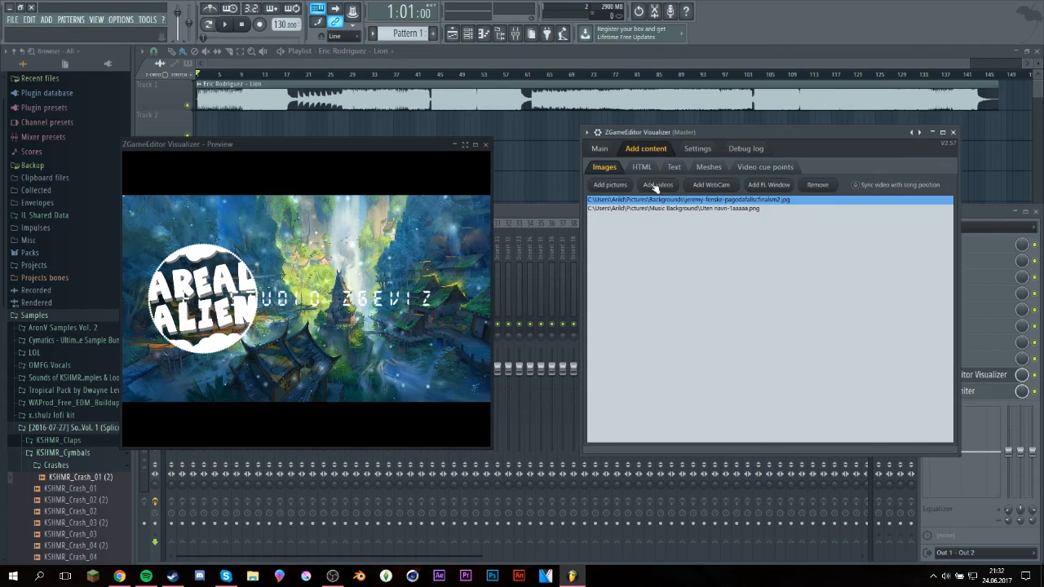
pyautogui.click(599, 149)
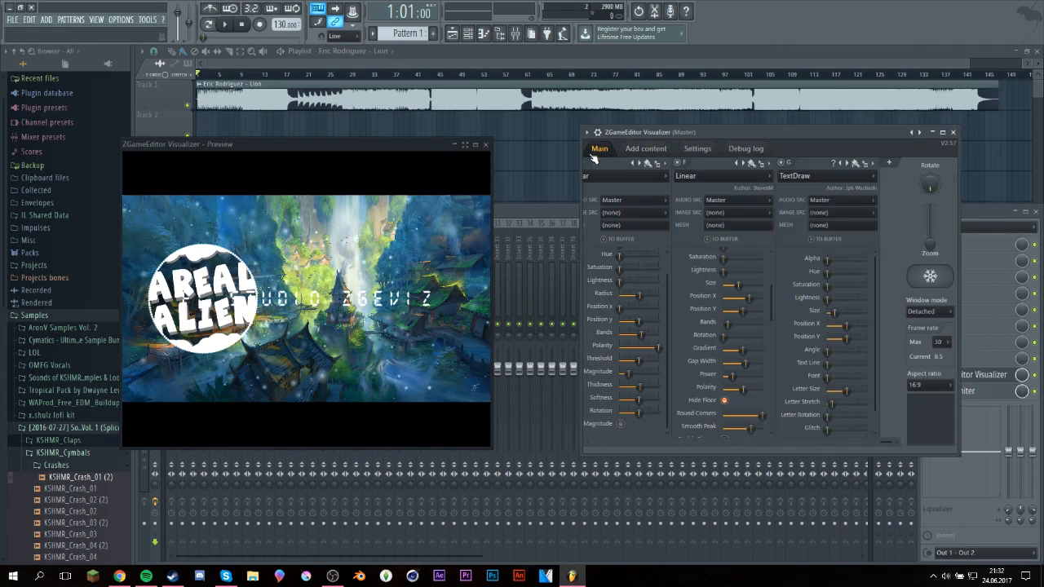
pyautogui.click(796, 177)
pyautogui.click(757, 184)
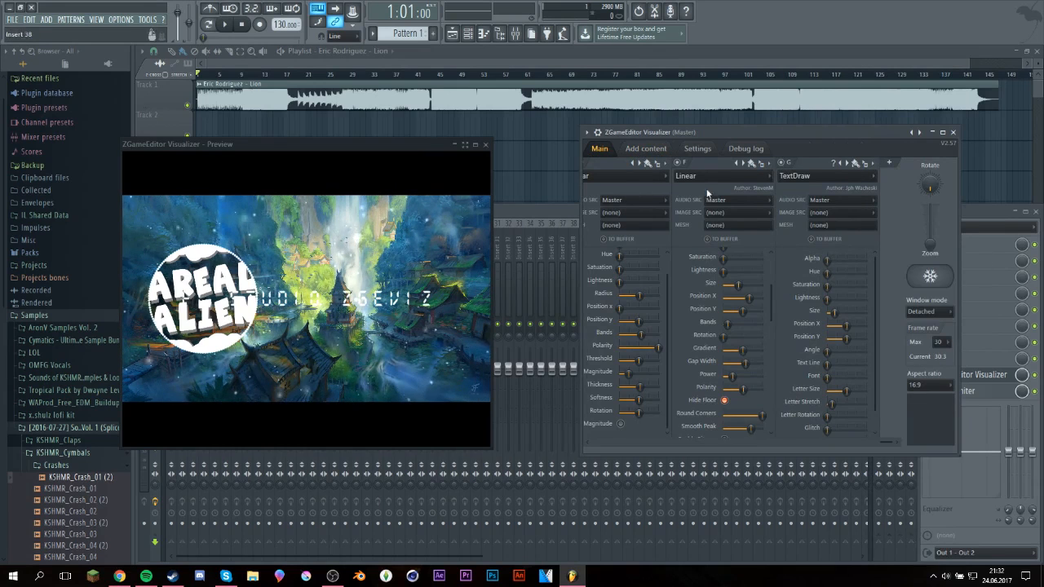
pyautogui.click(652, 149)
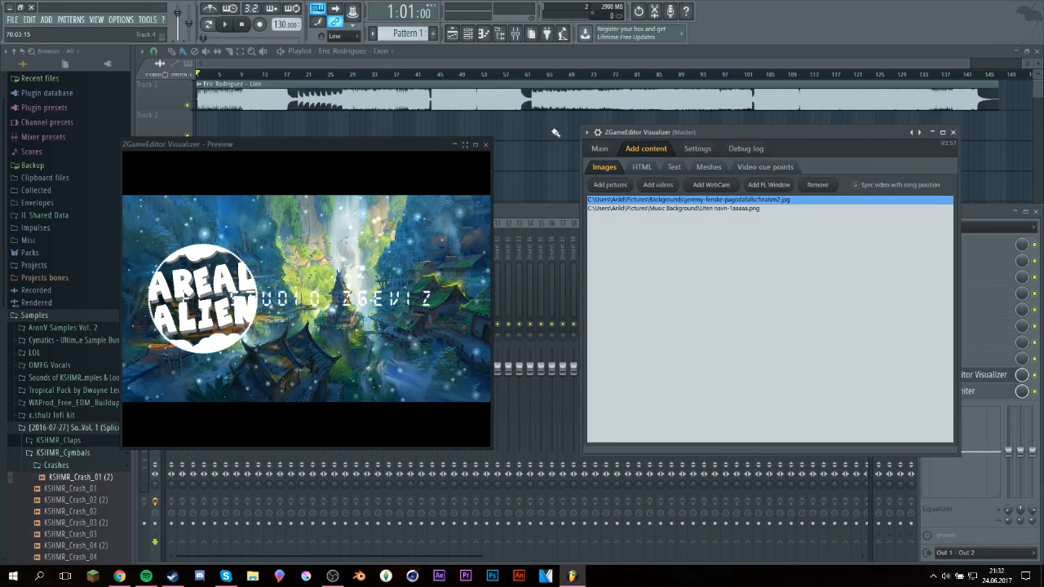
pyautogui.click(595, 149)
# Step: Enter "Tutorial xd" as the text content displayed by the TextDraw effect
pyautogui.click(635, 152)
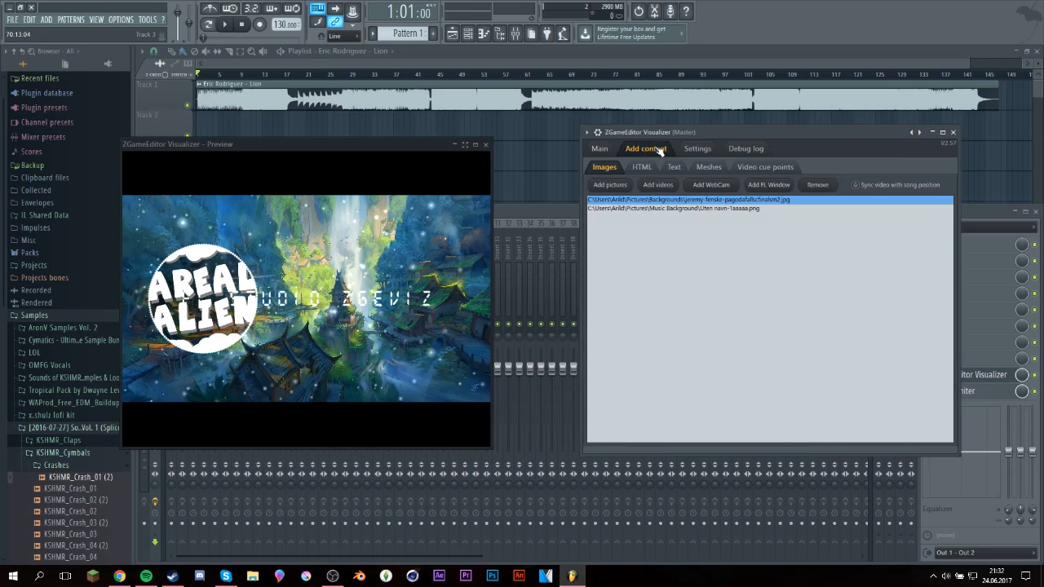
pyautogui.click(675, 168)
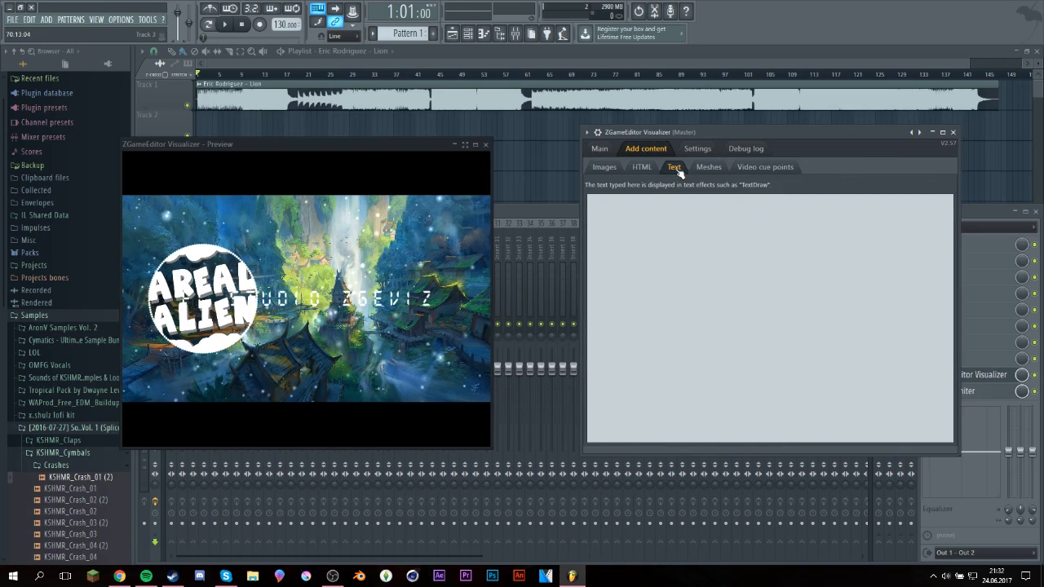
pyautogui.click(687, 232)
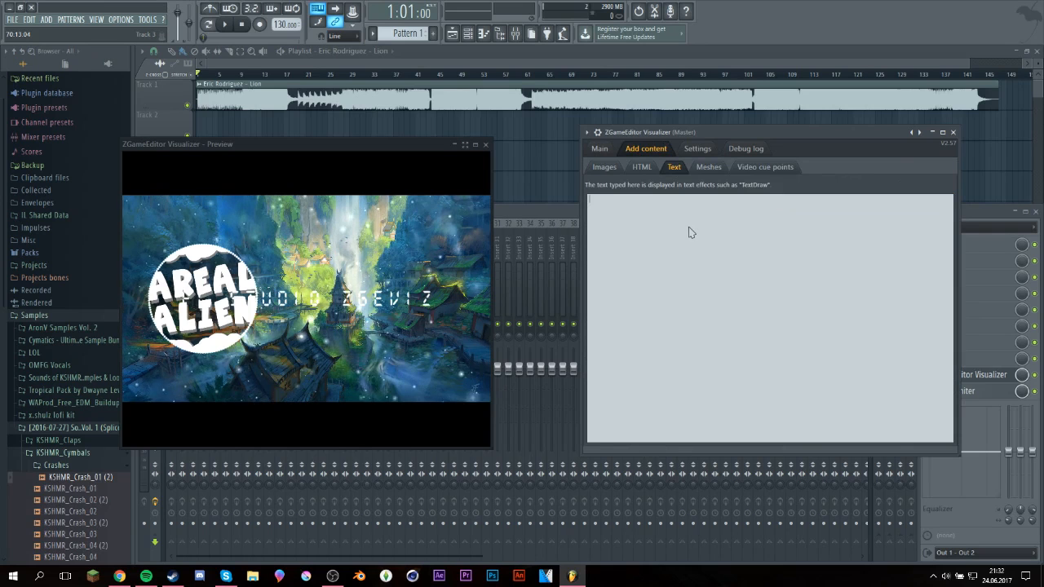
pyautogui.write('T')
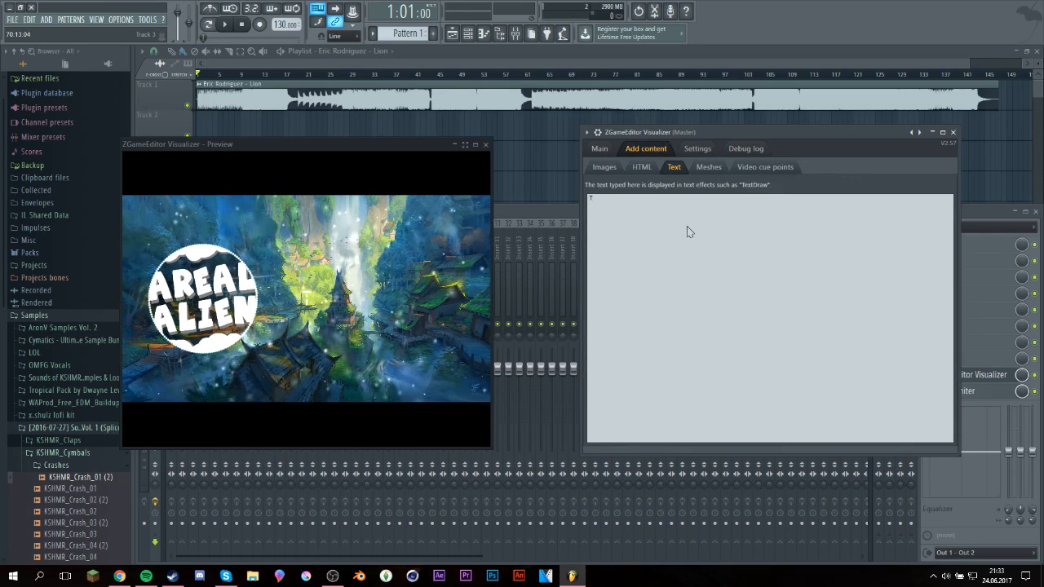
pyautogui.write('utorial xd')
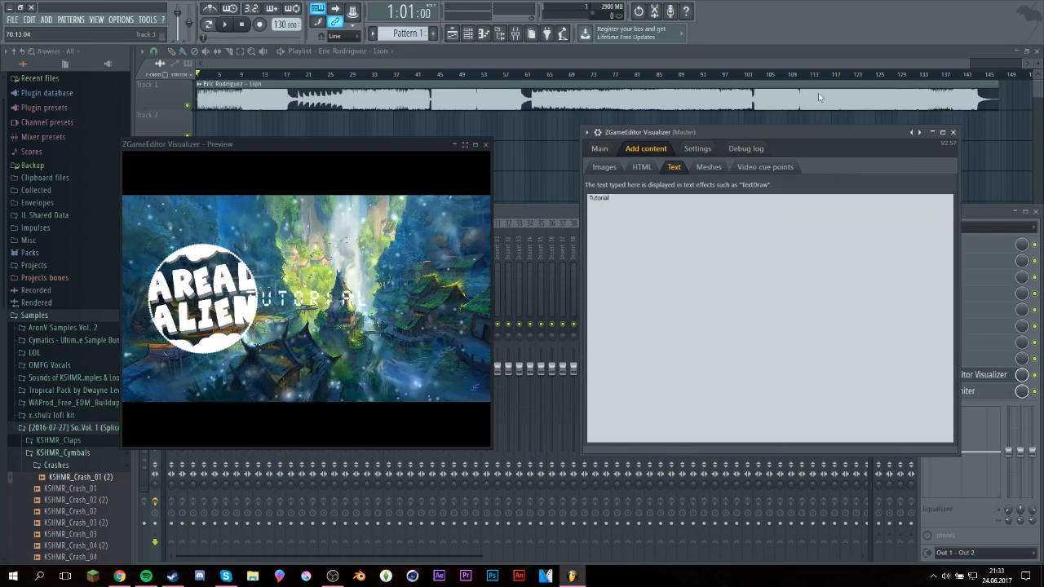
# Step: Place the TextDraw text near the picture's lower edge, restore the first font and slightly increase the letter size
pyautogui.click(600, 150)
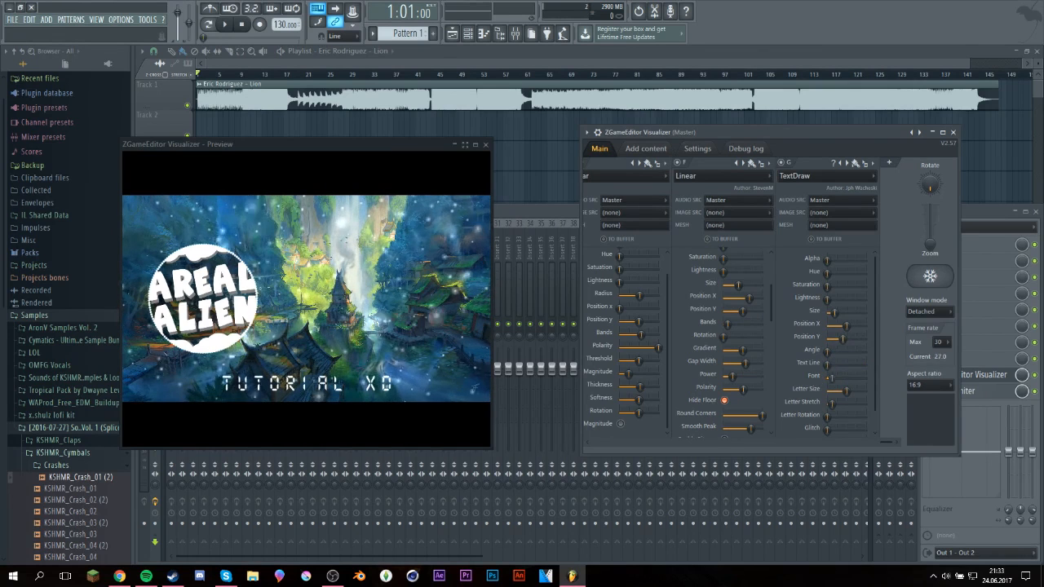
pyautogui.moveTo(866, 379); pyautogui.dragTo(849, 379)
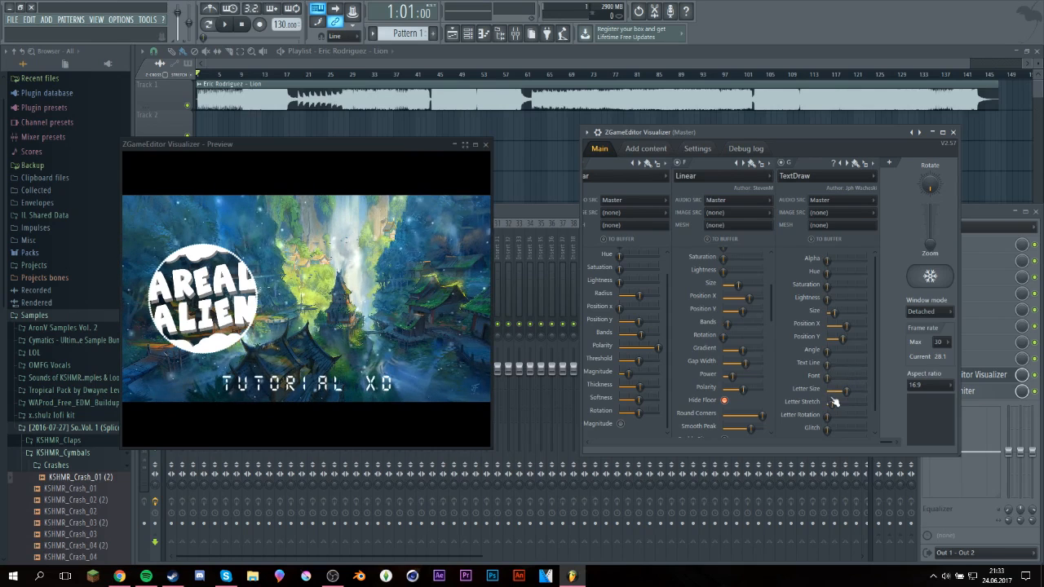
pyautogui.moveTo(848, 391); pyautogui.dragTo(852, 390)
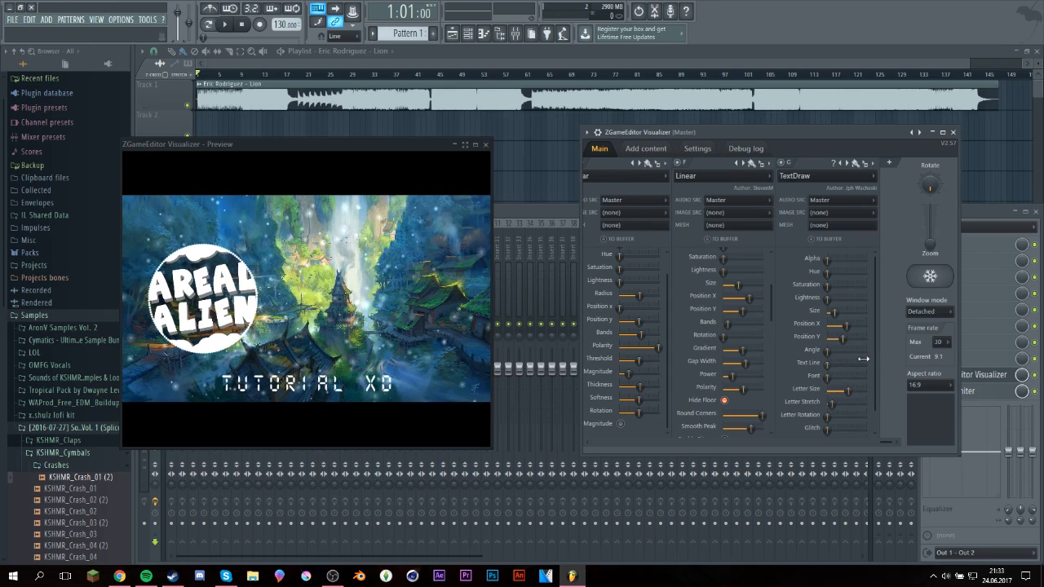
# Step: Raise TextDraw's Glitch to about half and Separation to about two-thirds, and preview the result with the song playing
pyautogui.scroll(-2, 871, 398)
pyautogui.scroll(1, 871, 398)
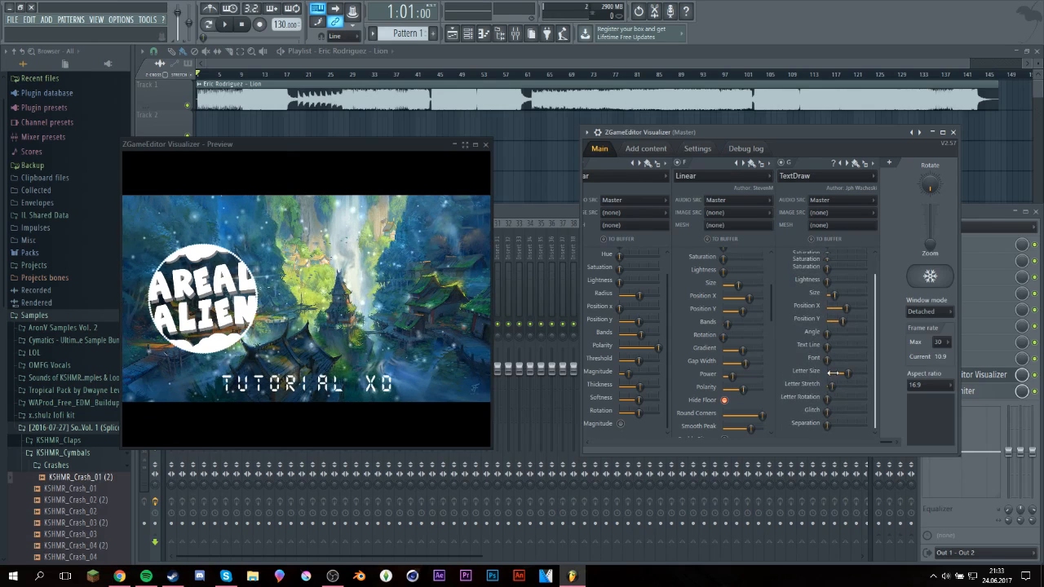
pyautogui.moveTo(830, 384)
pyautogui.mouseDown()
pyautogui.moveTo(850, 385)
pyautogui.moveTo(829, 385)
pyautogui.mouseUp()
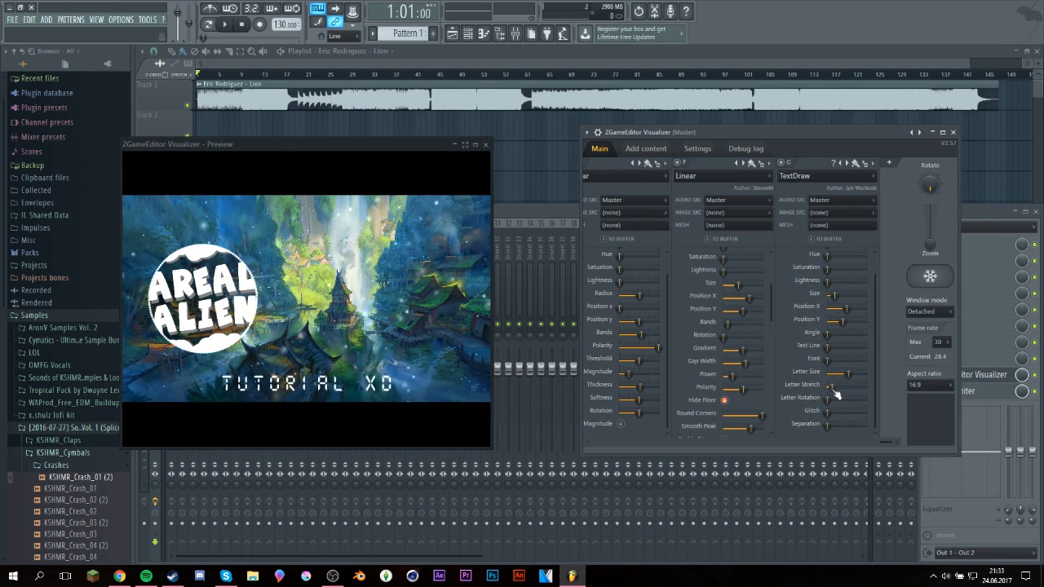
pyautogui.moveTo(829, 398); pyautogui.dragTo(827, 400)
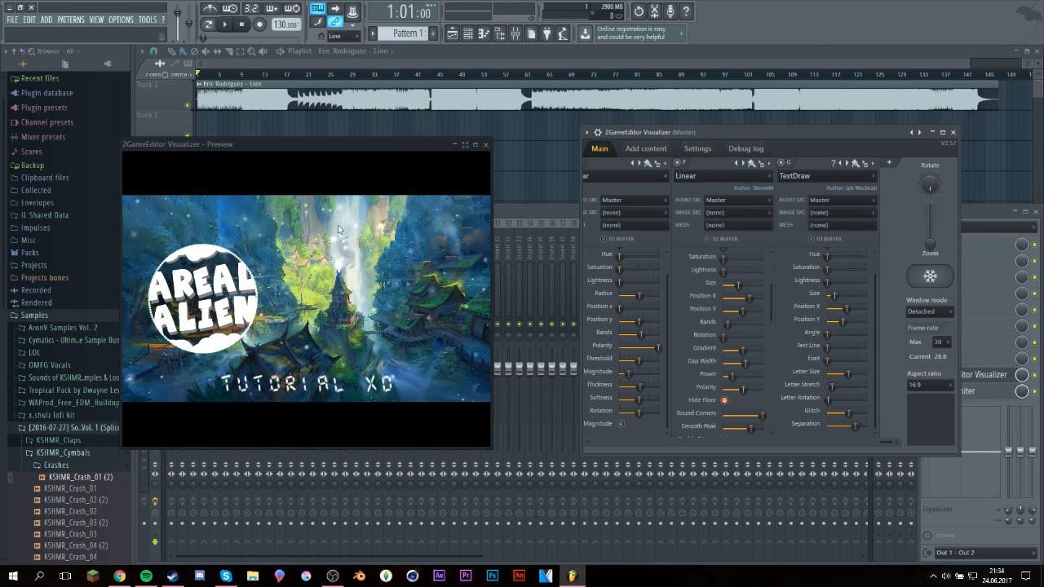
pyautogui.click(229, 24)
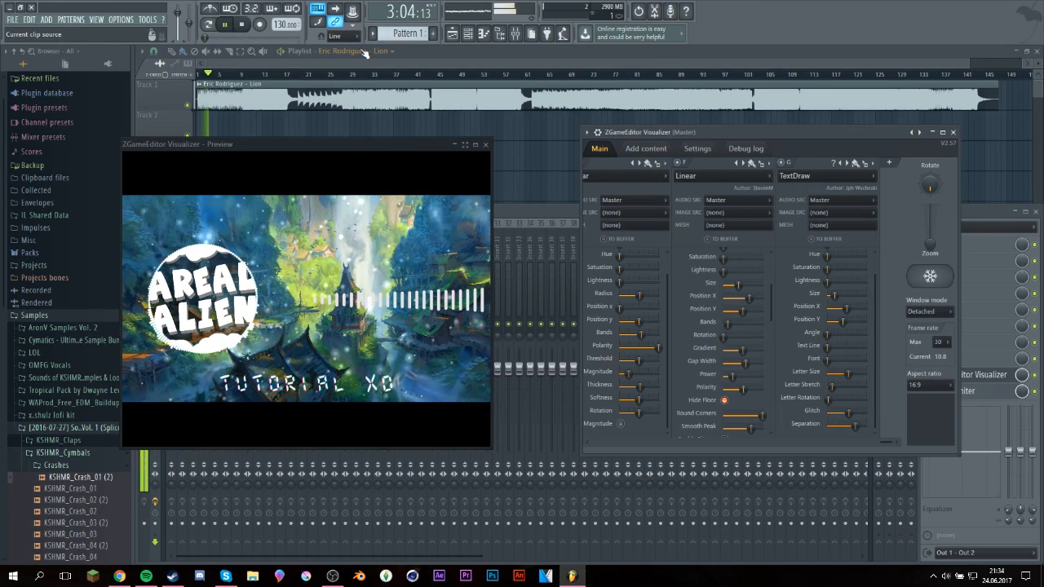
pyautogui.click(241, 25)
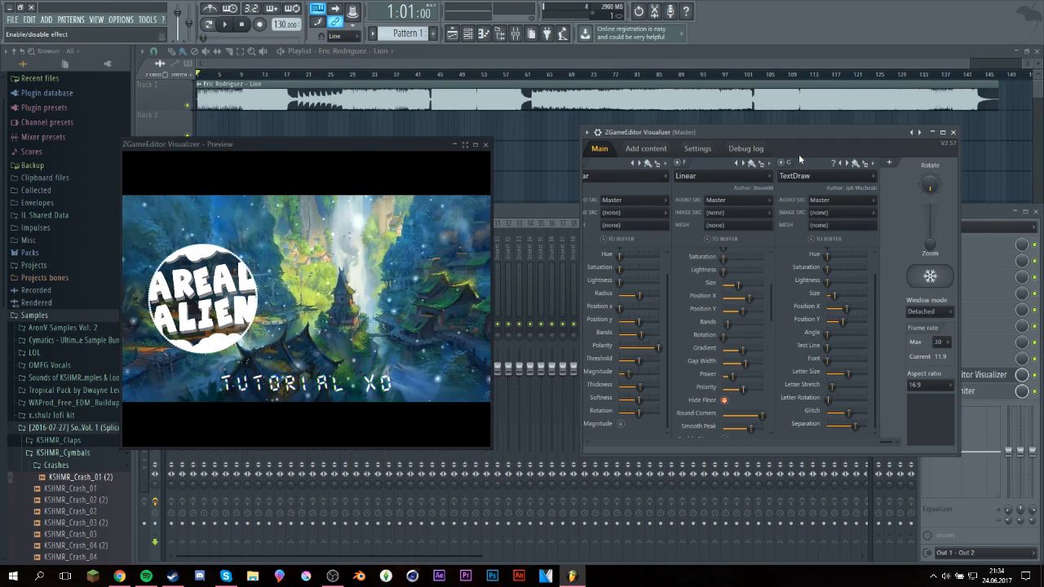
# Step: Review the visualizer's settings and the available Stereoscopic modes, leaving Stereoscopic at Off
pyautogui.click(703, 149)
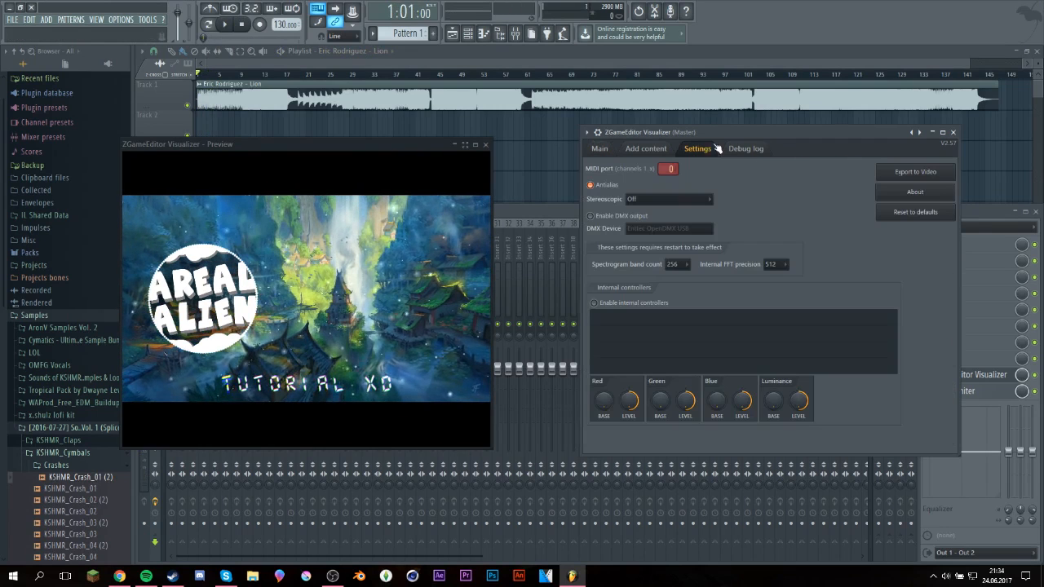
pyautogui.click(598, 151)
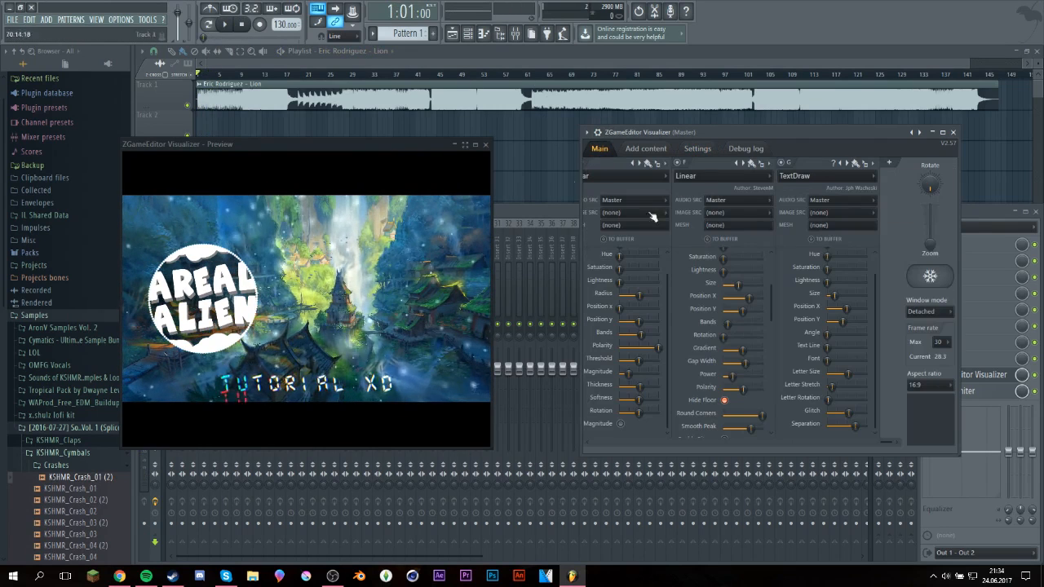
pyautogui.moveTo(892, 434); pyautogui.dragTo(649, 395)
pyautogui.click(713, 150)
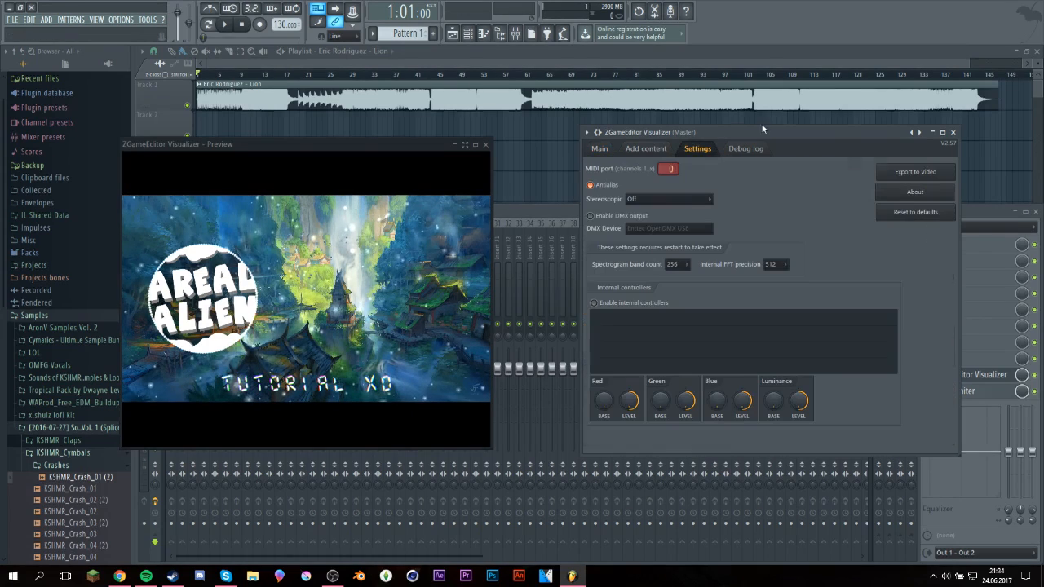
pyautogui.click(600, 151)
pyautogui.click(697, 149)
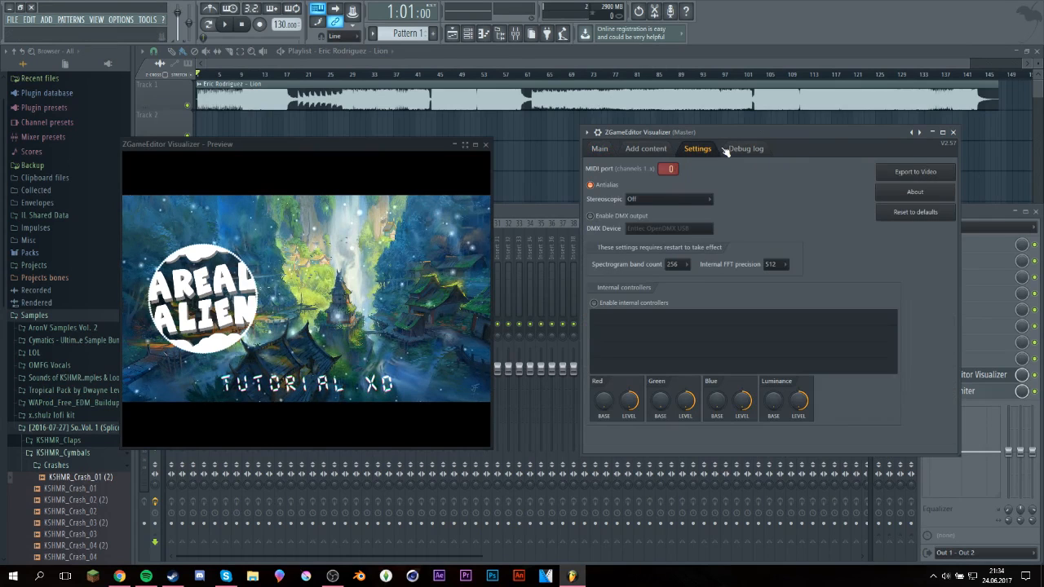
pyautogui.click(650, 200)
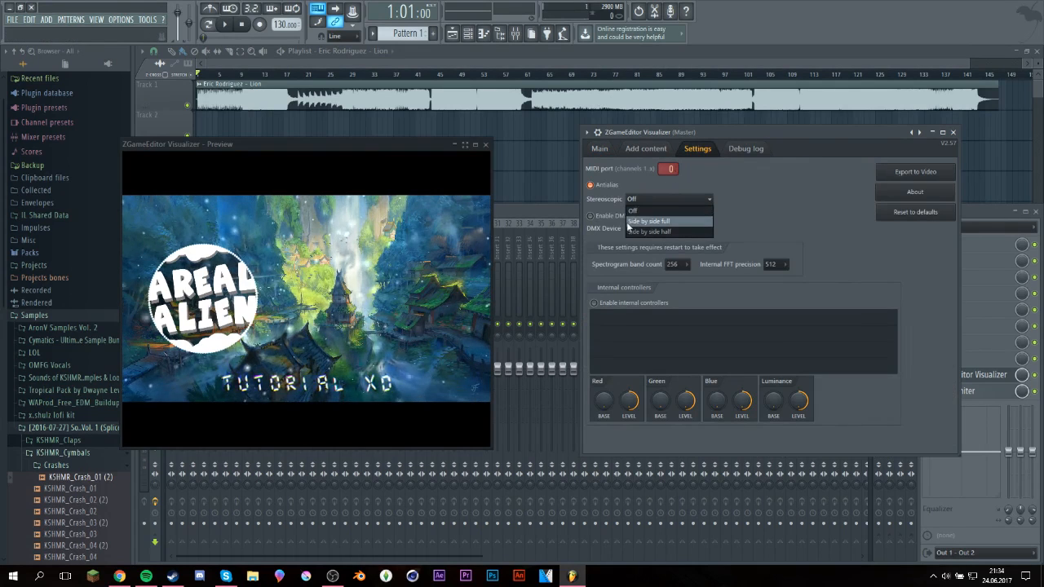
pyautogui.click(632, 211)
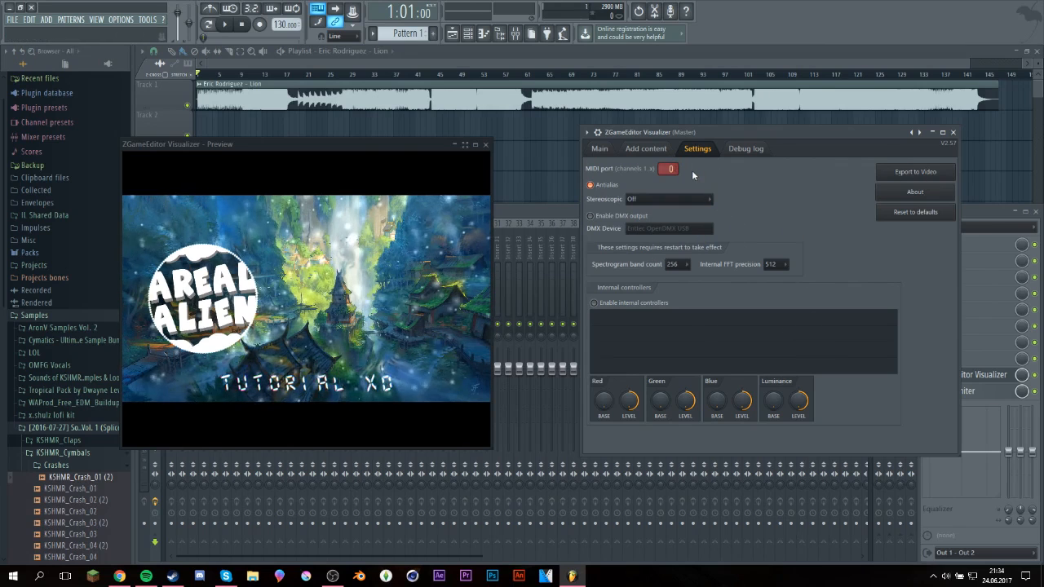
# Step: Start exporting the video and save it to the desktop (Skrivebord) as an MP4 named "Tutorial xd"
pyautogui.click(893, 175)
pyautogui.click(646, 333)
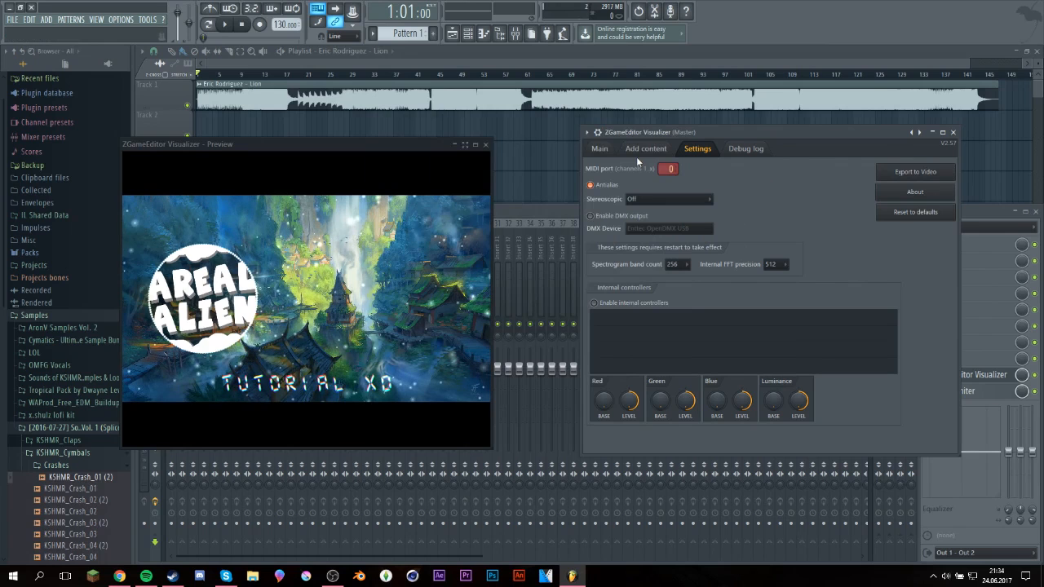
pyautogui.click(914, 172)
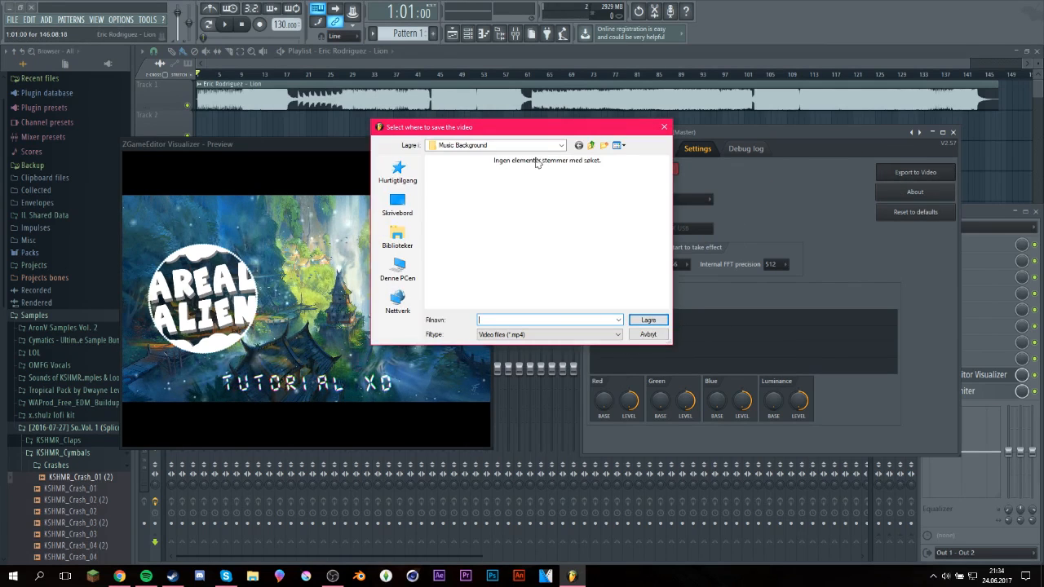
pyautogui.click(398, 203)
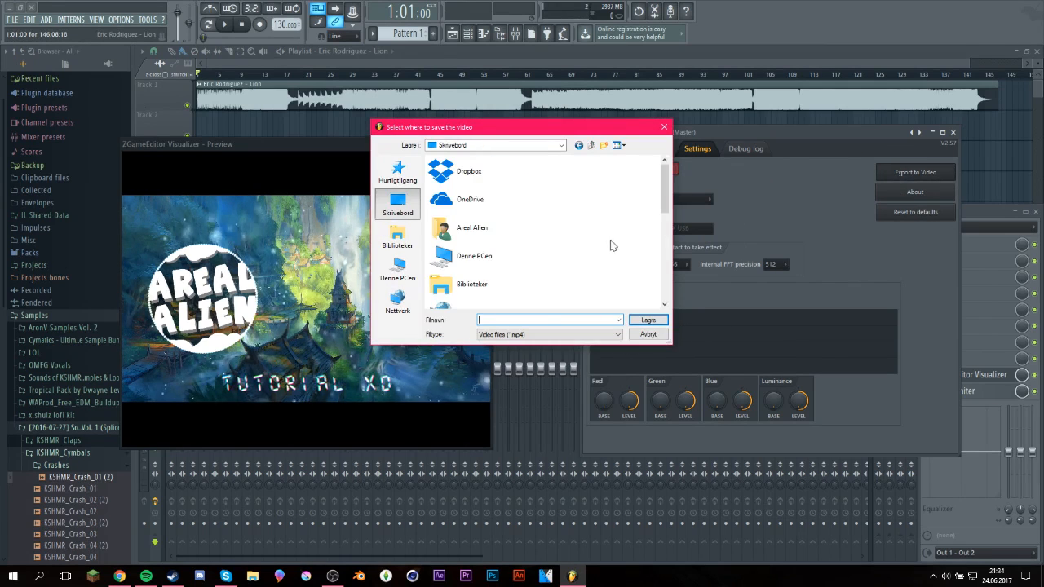
pyautogui.click(544, 318)
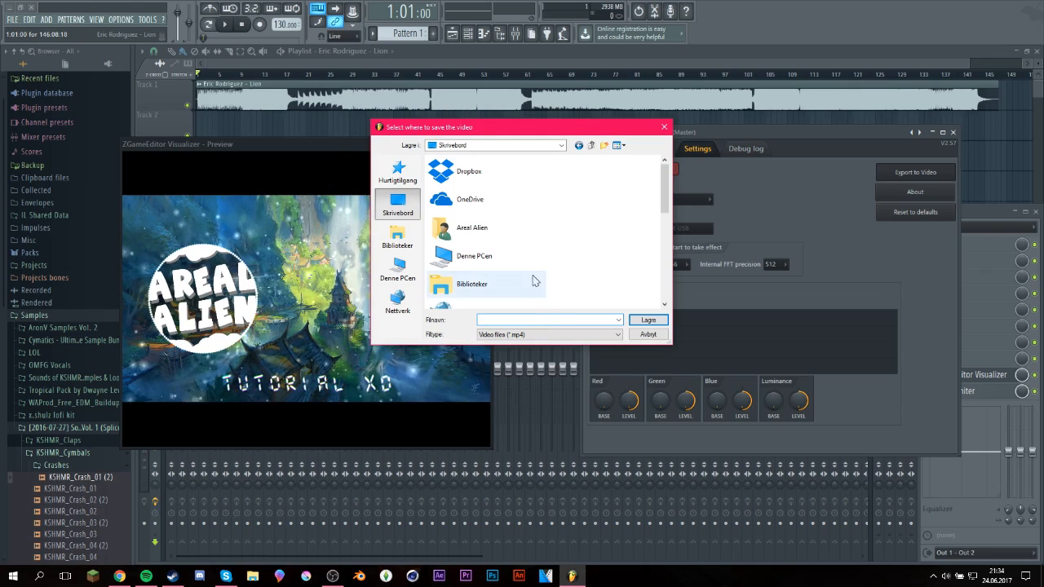
pyautogui.write('Tutorial xd')
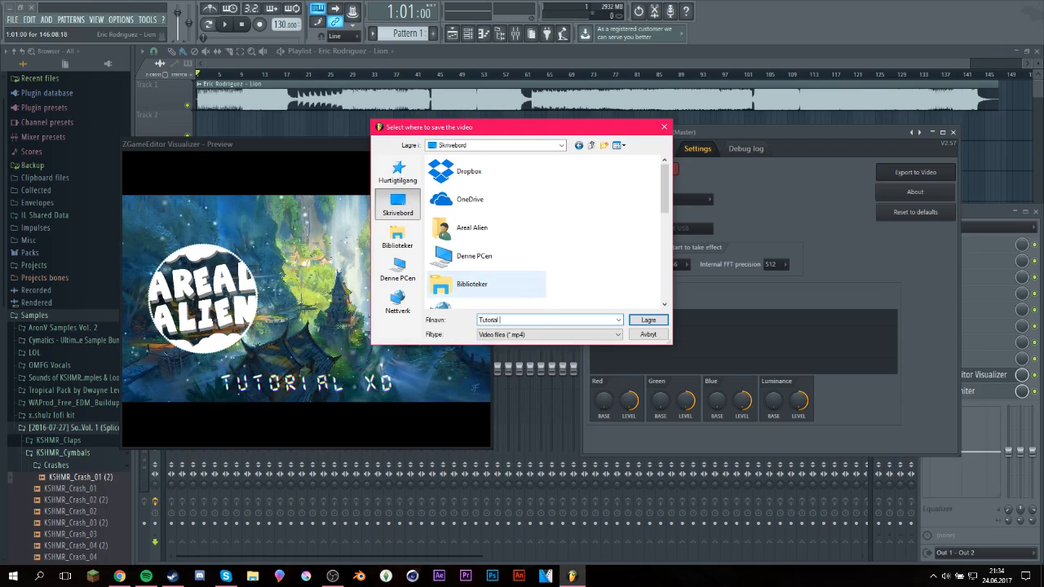
pyautogui.press('Return')
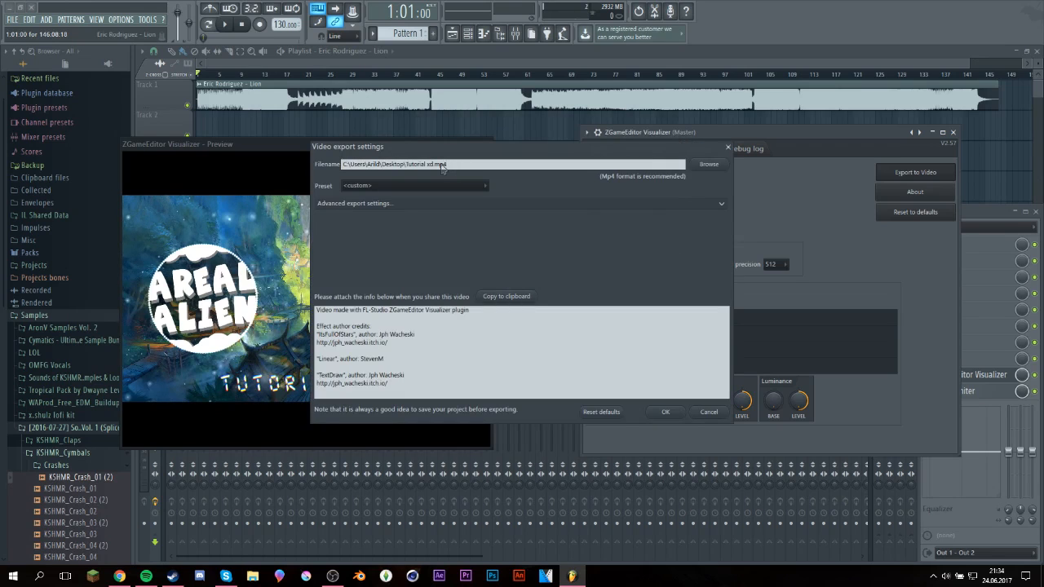
pyautogui.moveTo(448, 164)
pyautogui.mouseDown()
pyautogui.moveTo(385, 159)
pyautogui.moveTo(450, 158)
pyautogui.mouseUp()
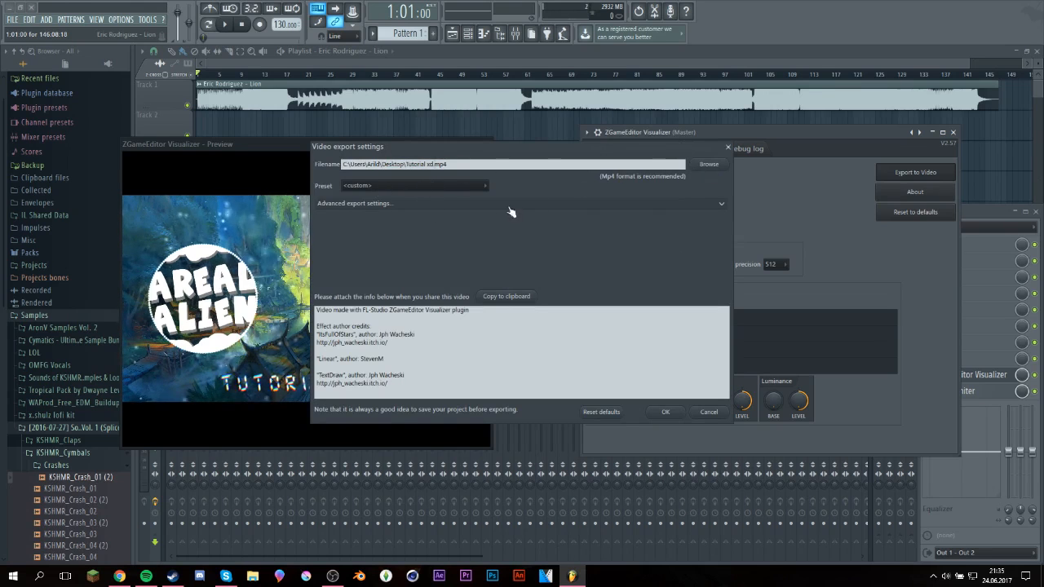
pyautogui.click(435, 163)
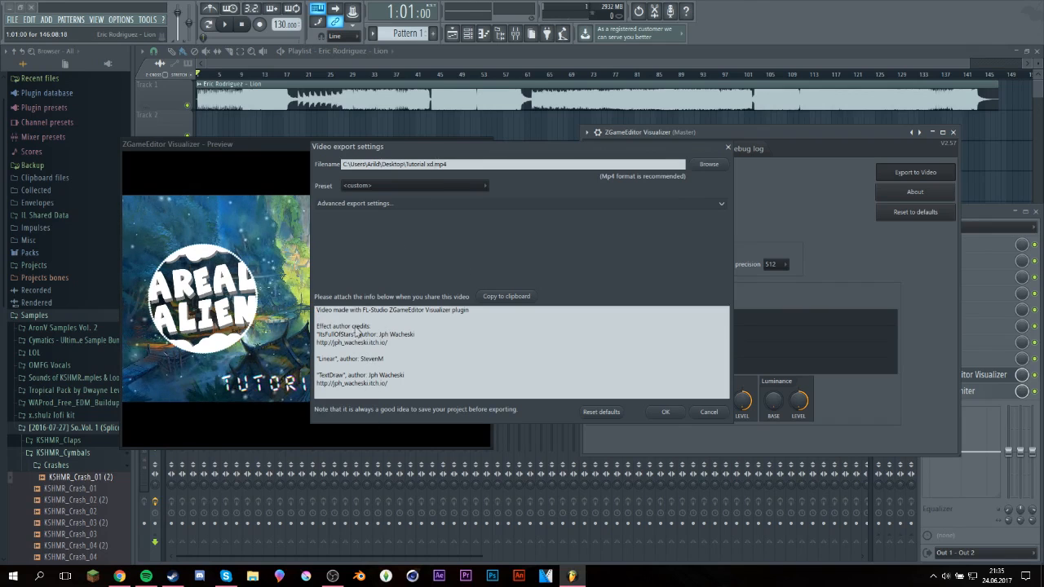
pyautogui.moveTo(343, 327); pyautogui.dragTo(364, 327)
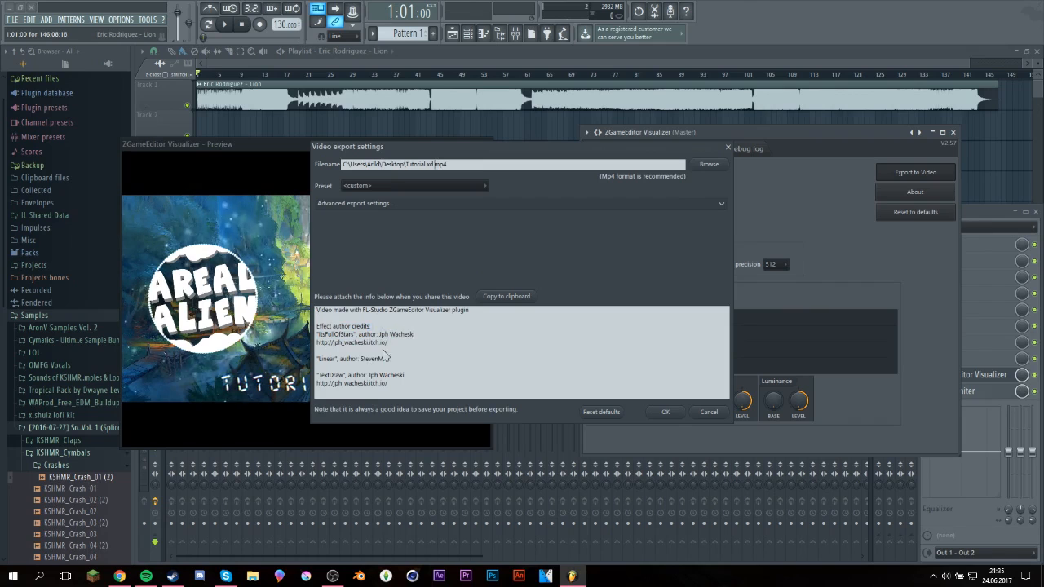
# Step: Choose the YouTube HD (1920x1080) preset for the video export and accept the export settings
pyautogui.click(384, 186)
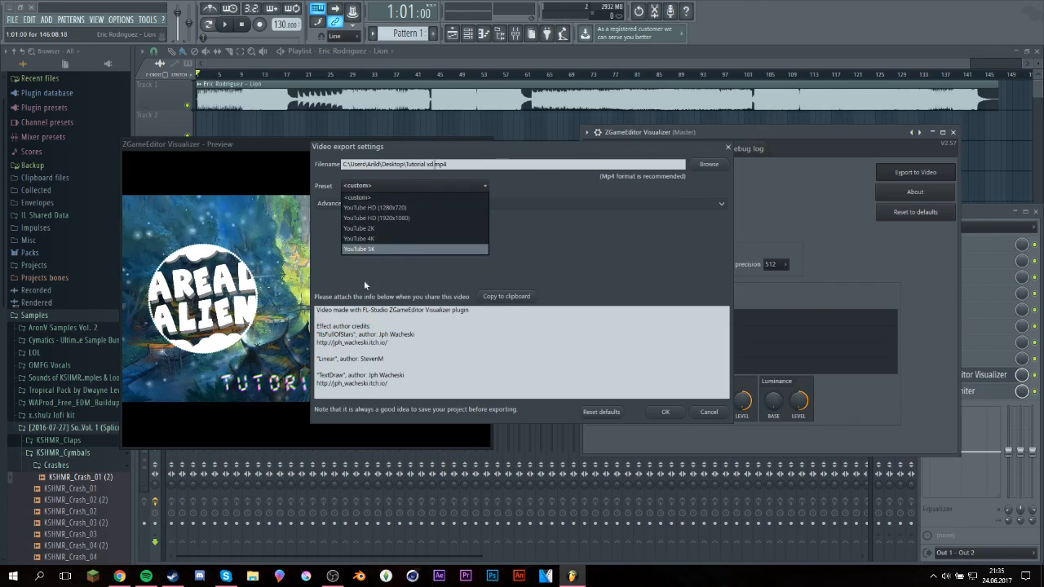
pyautogui.click(382, 197)
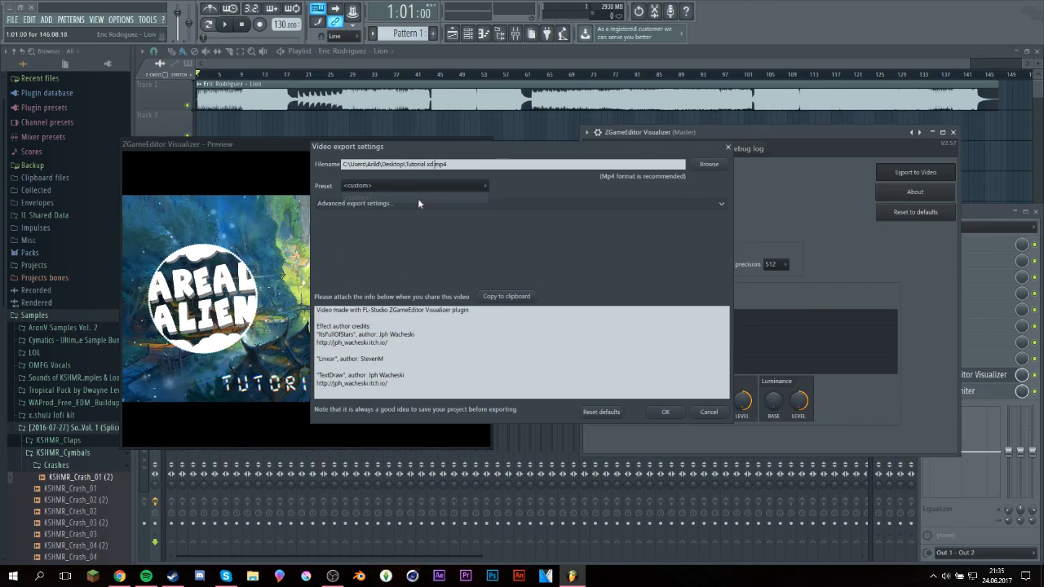
pyautogui.click(379, 187)
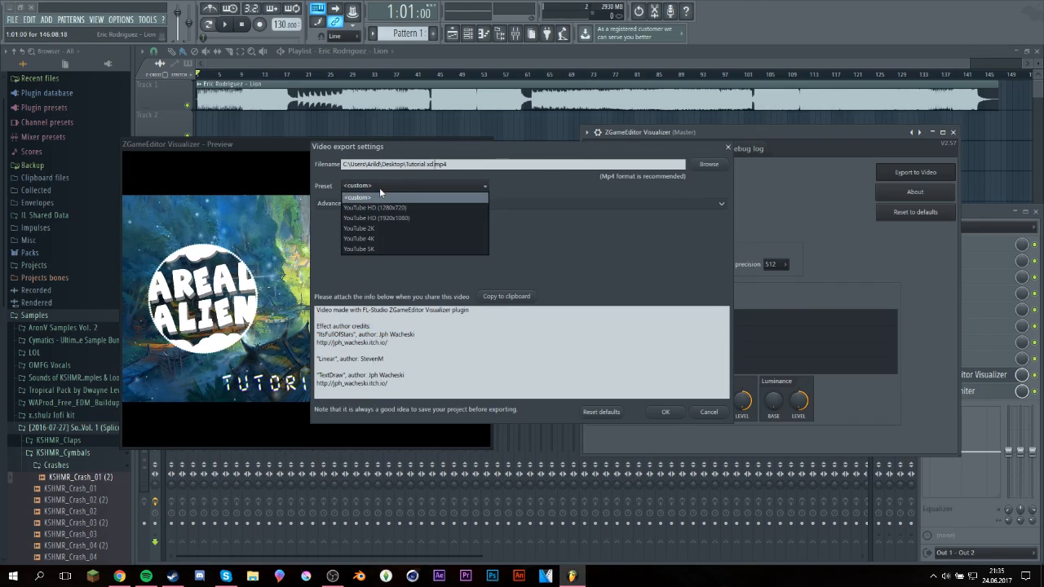
pyautogui.click(381, 194)
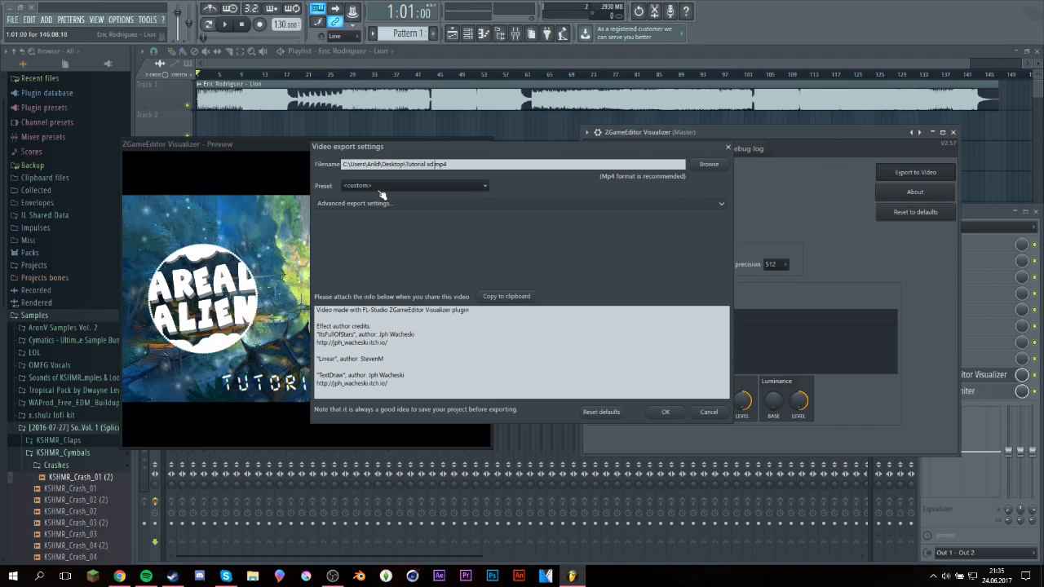
pyautogui.click(382, 193)
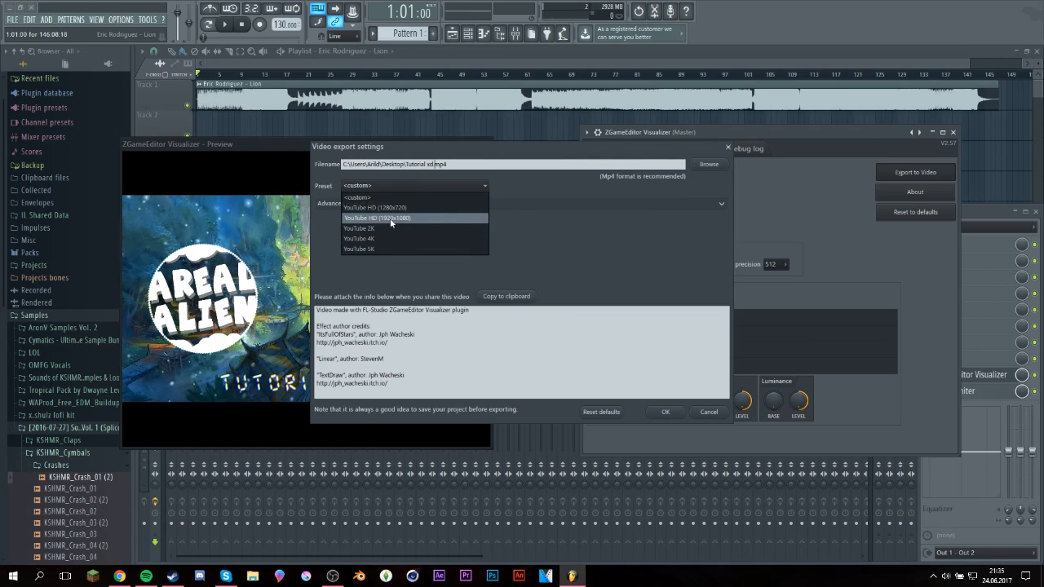
pyautogui.click(369, 219)
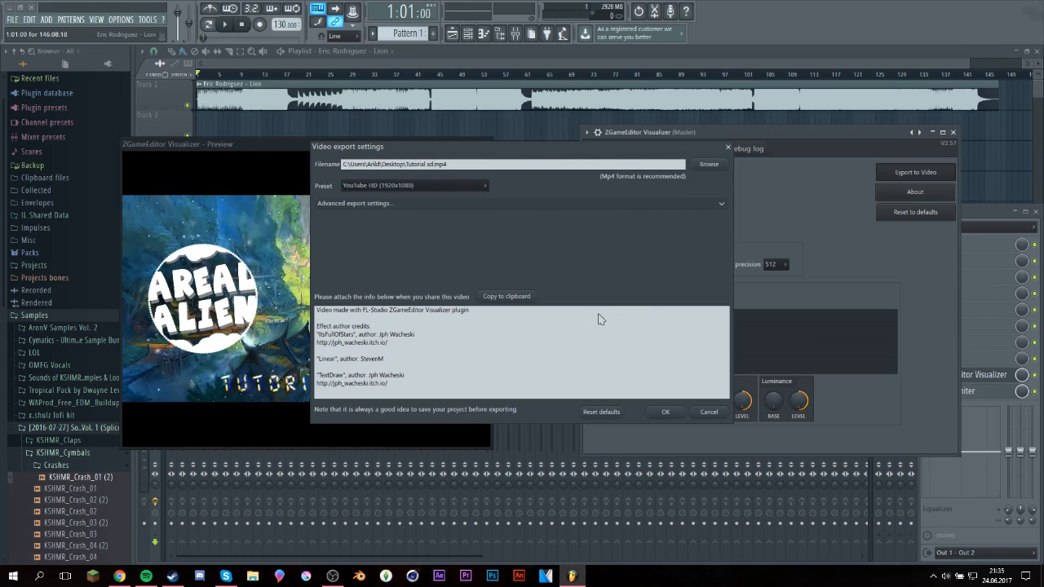
pyautogui.click(666, 412)
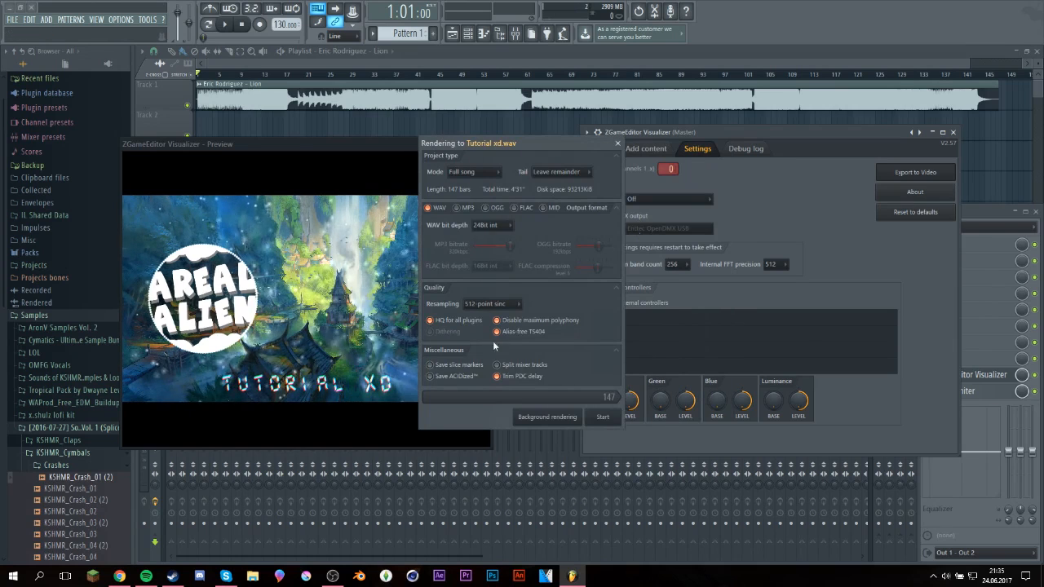
# Step: Move the render dialog clear of the preview and make MP3 the only output format instead of WAV
pyautogui.moveTo(488, 143); pyautogui.dragTo(651, 139)
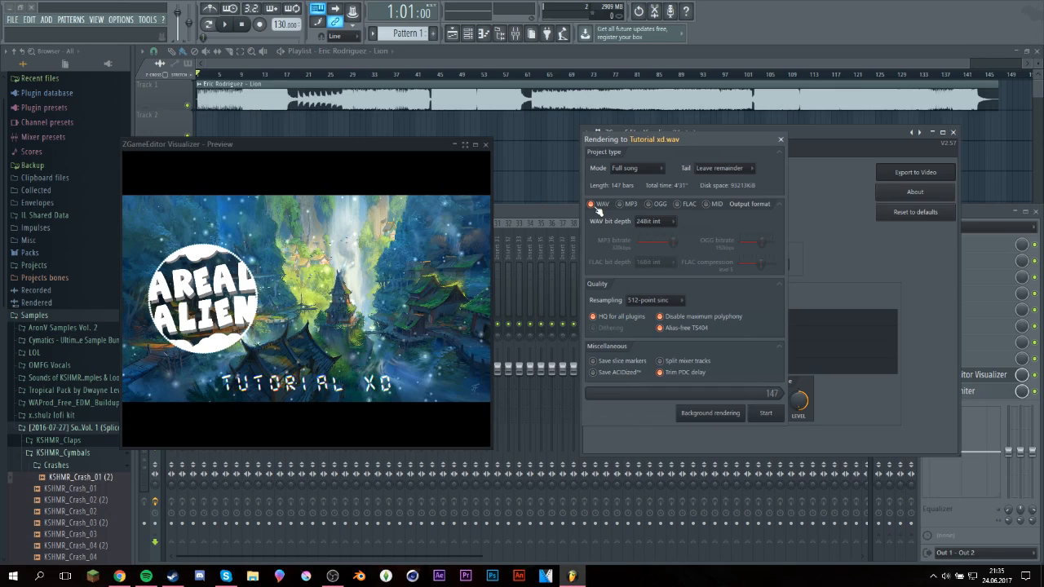
pyautogui.click(611, 204)
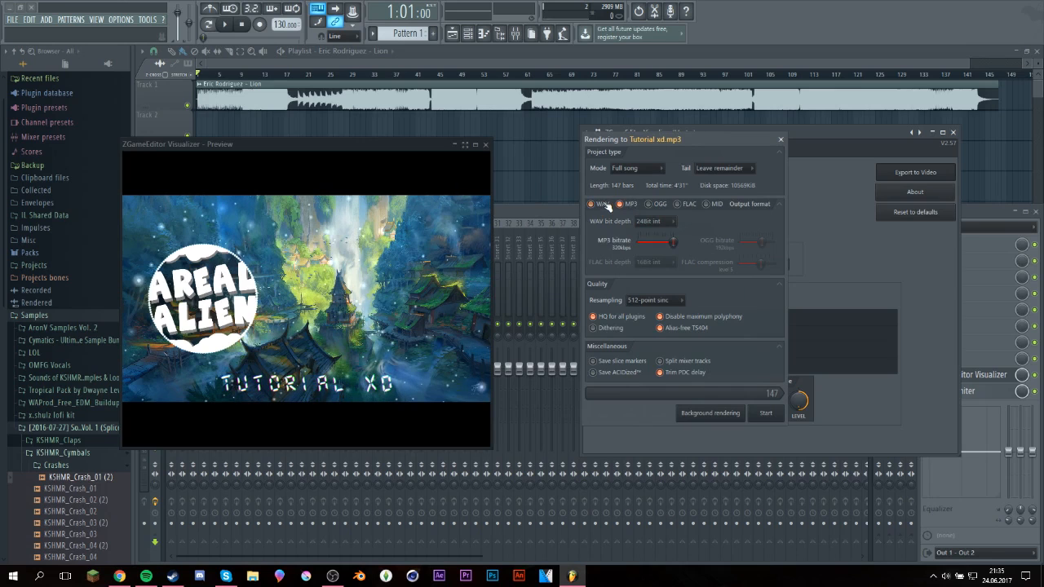
pyautogui.click(606, 205)
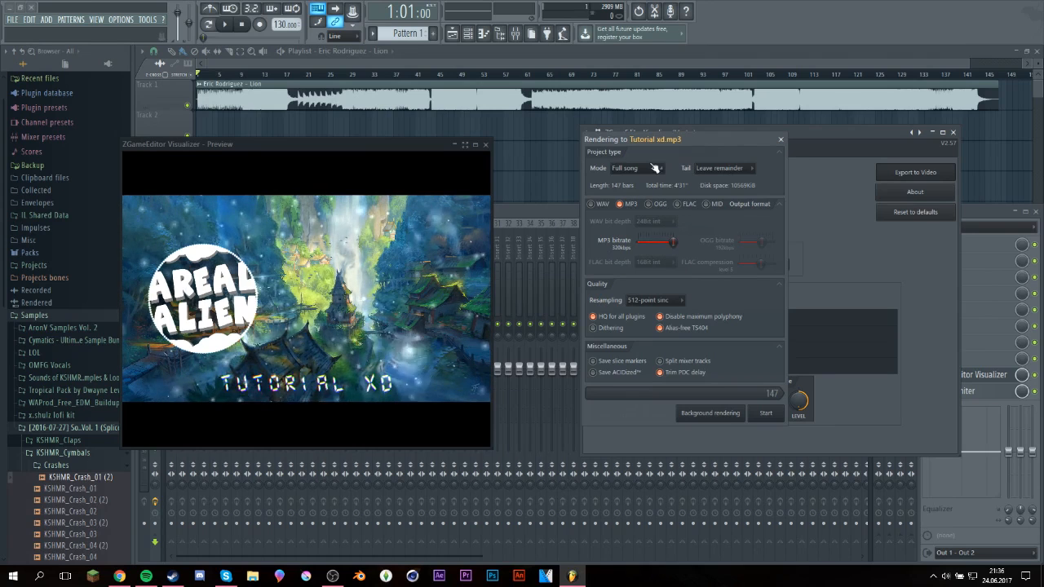
pyautogui.click(738, 170)
pyautogui.click(574, 203)
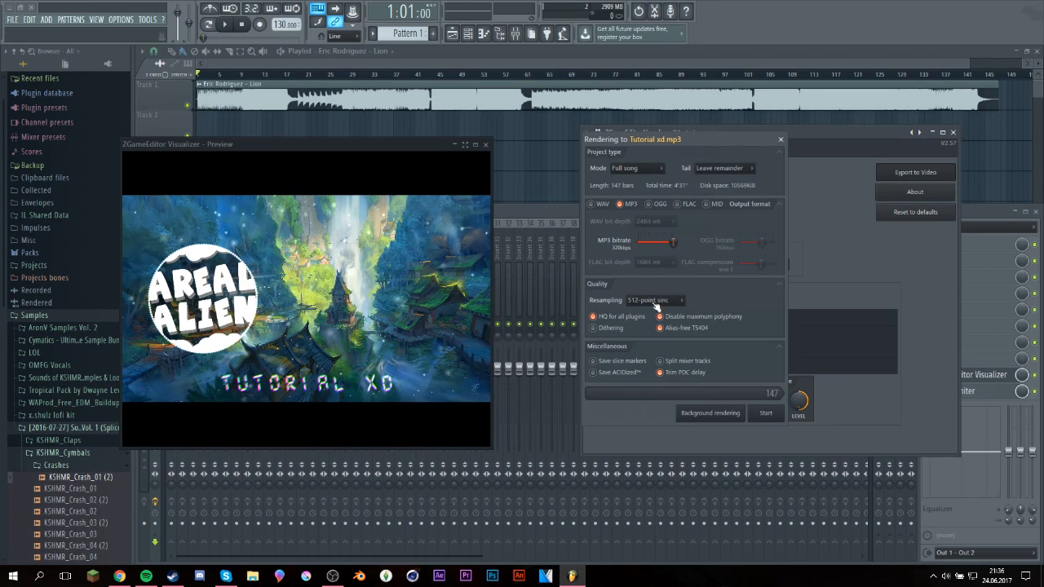
# Step: Set the resampling quality to 512-point sinc and start rendering the song
pyautogui.click(652, 300)
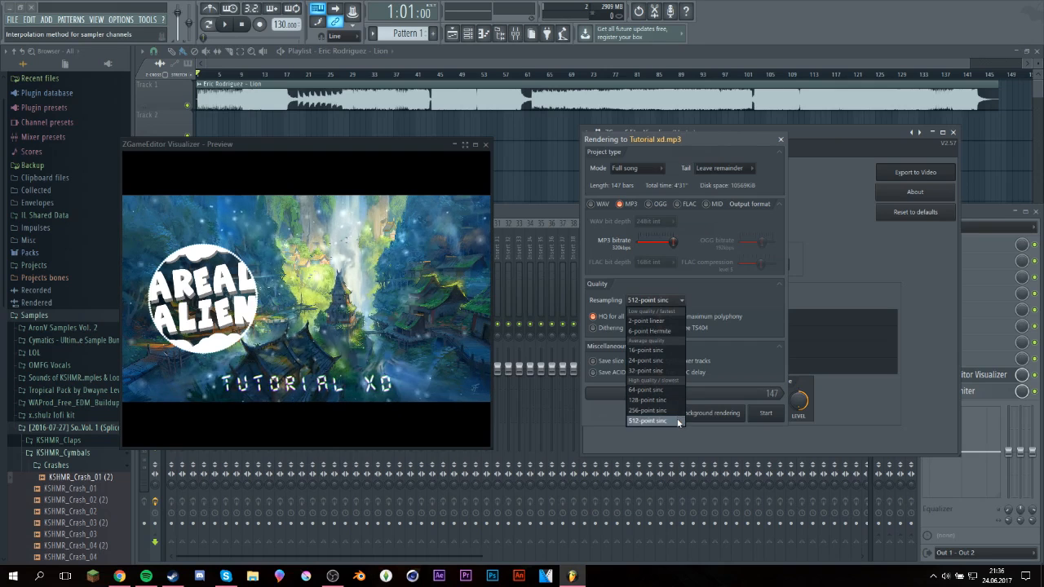
pyautogui.click(646, 410)
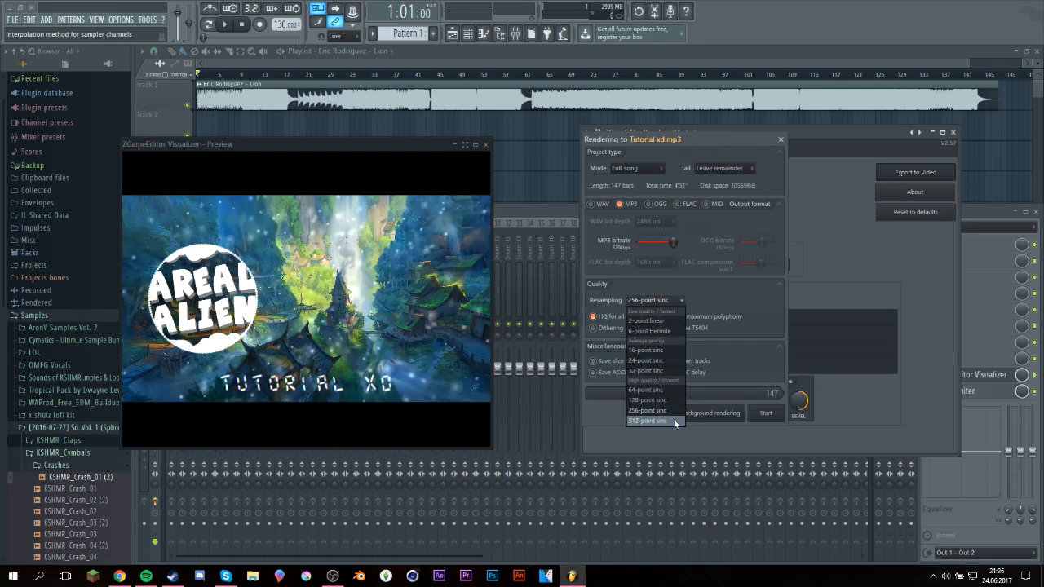
pyautogui.click(636, 420)
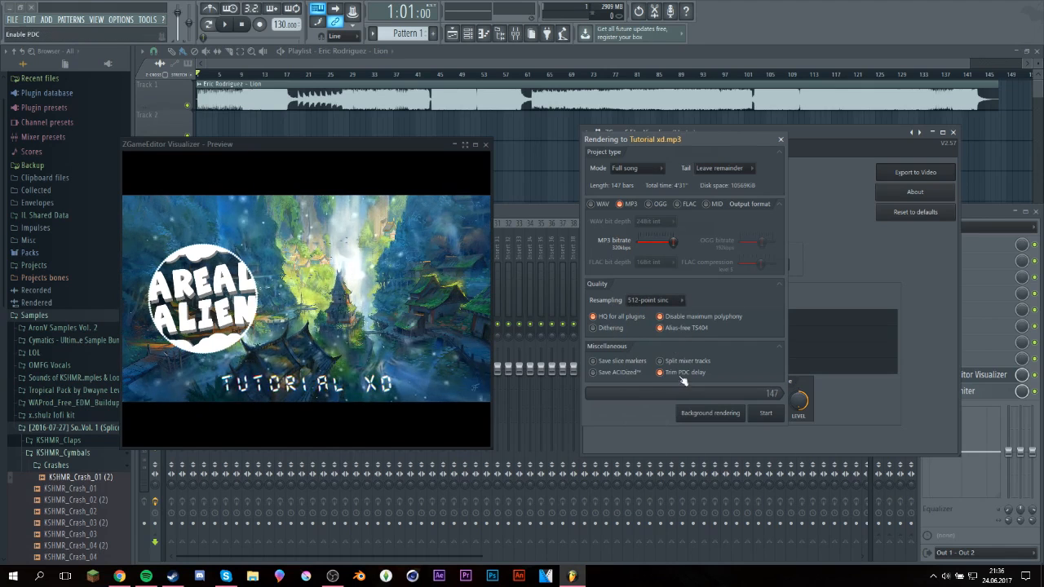
pyautogui.click(765, 414)
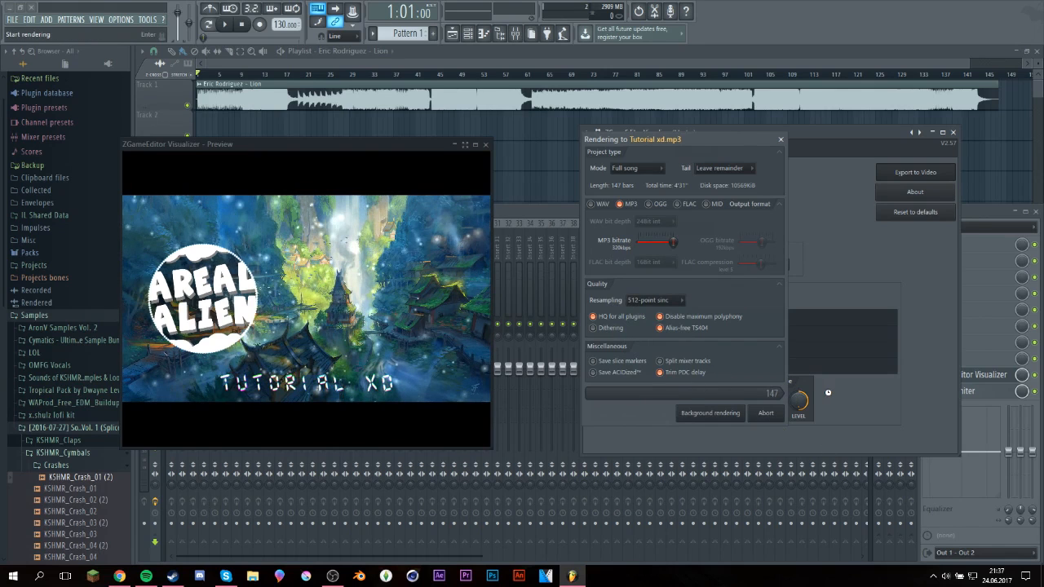